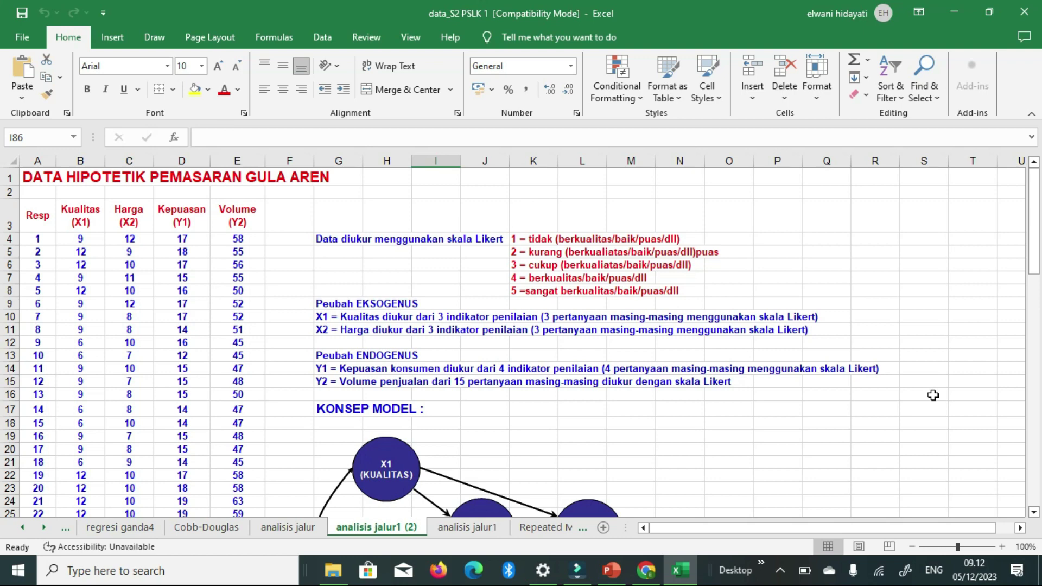
# Copy the Kualitas, Harga, Kepuasan and Volume columns with their headers and all respondent rows.
pyautogui.scroll(-4, 933, 395)
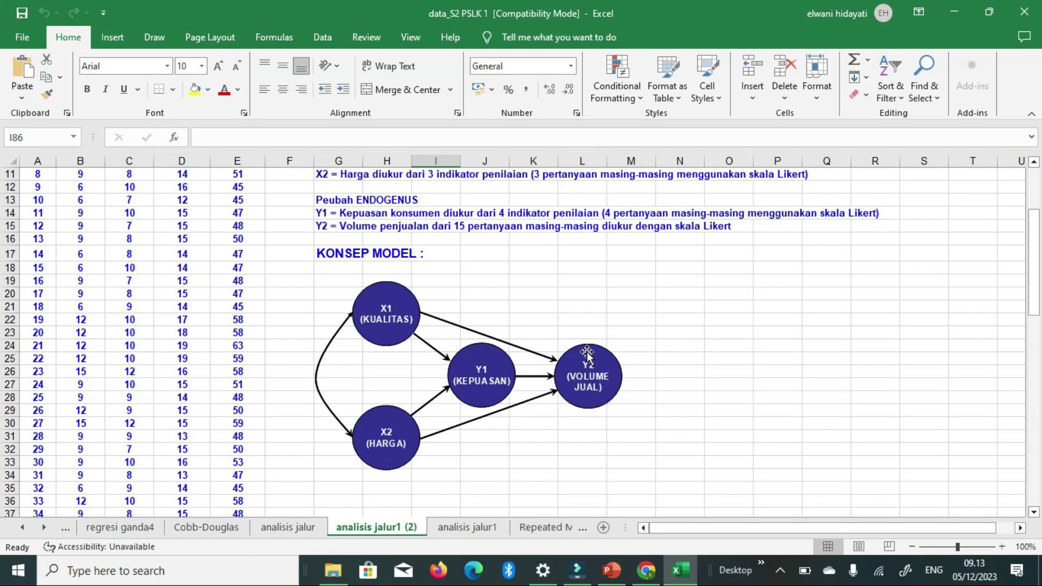
pyautogui.scroll(3, 186, 296)
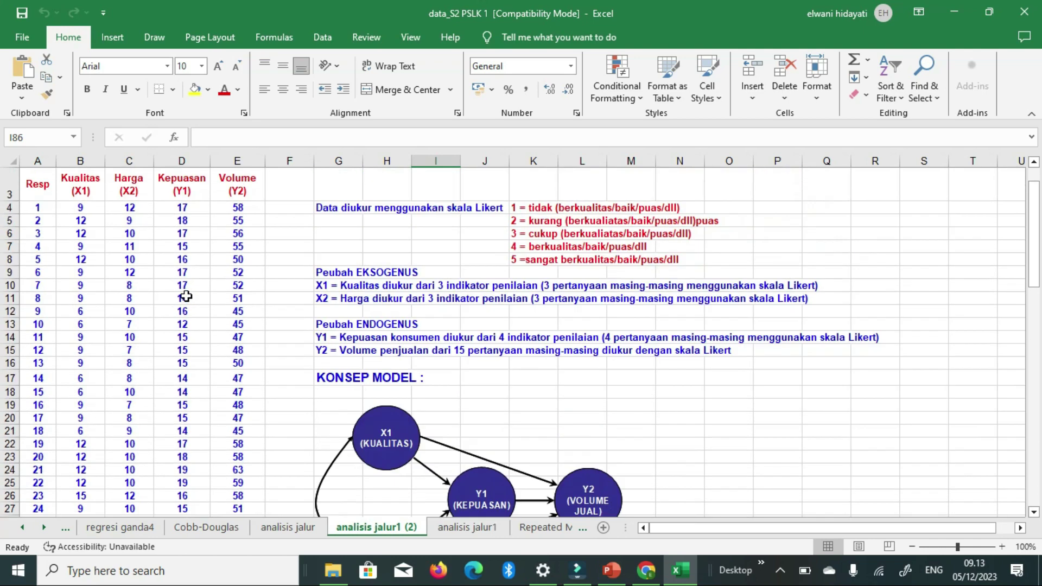
pyautogui.scroll(1, 186, 296)
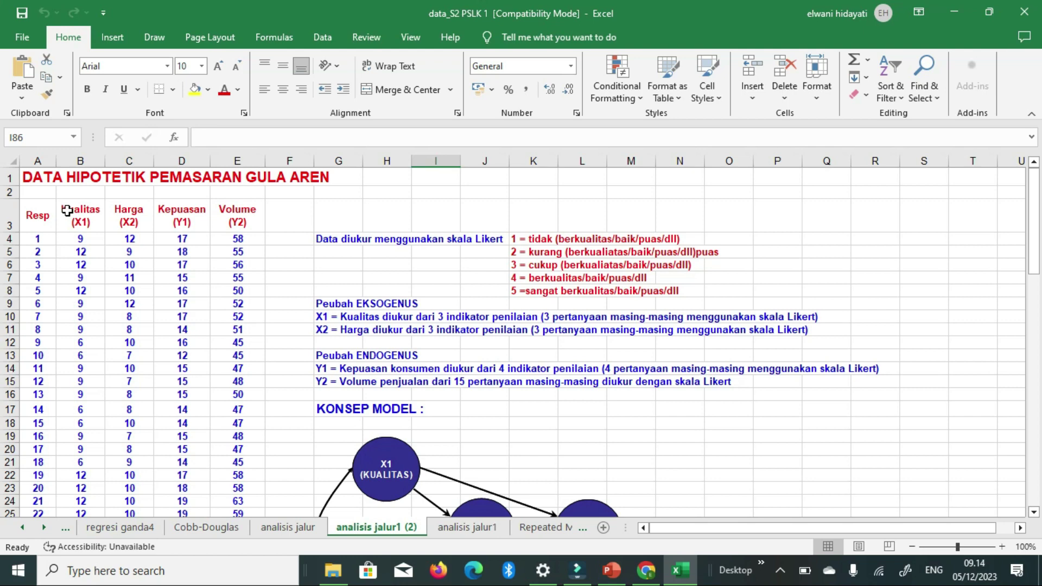
pyautogui.moveTo(67, 211); pyautogui.dragTo(154, 217)
pyautogui.moveTo(237, 239); pyautogui.dragTo(229, 525)
pyautogui.scroll(17, 154, 301)
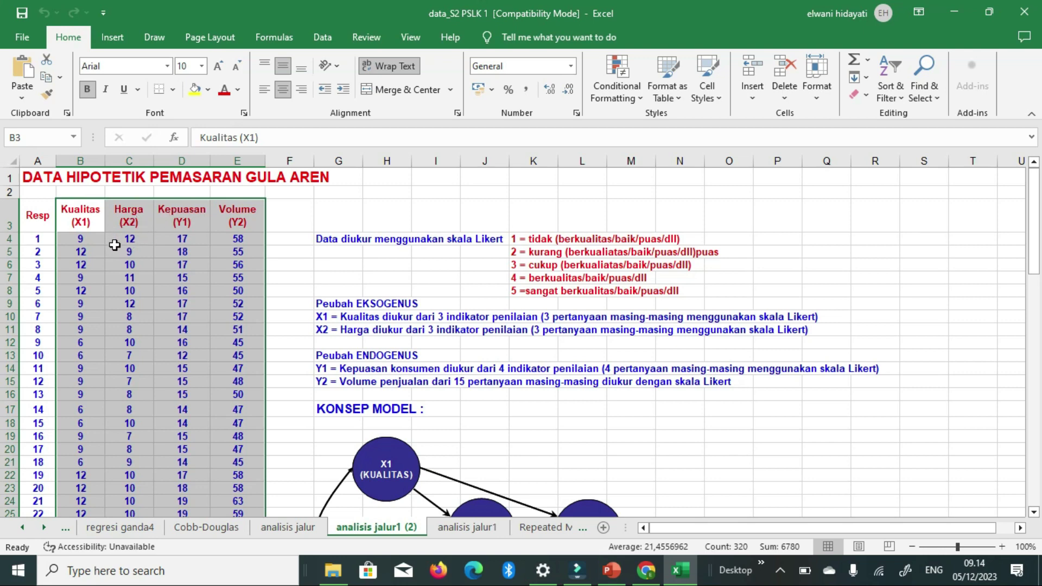
pyautogui.rightClick(148, 274)
pyautogui.click(177, 221)
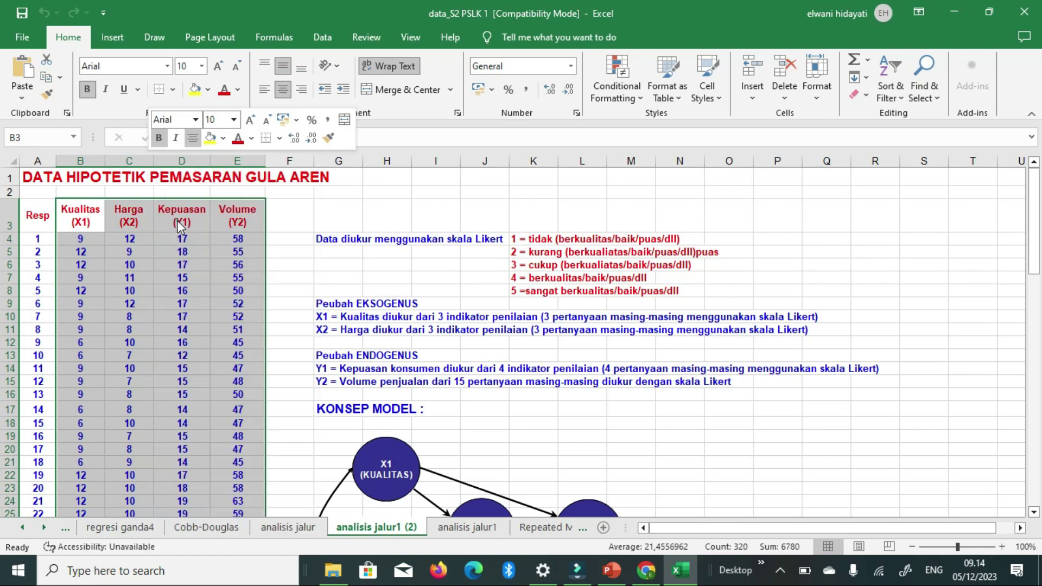
# Open Notepad and paste the copied data table into the blank document.
pyautogui.click(165, 580)
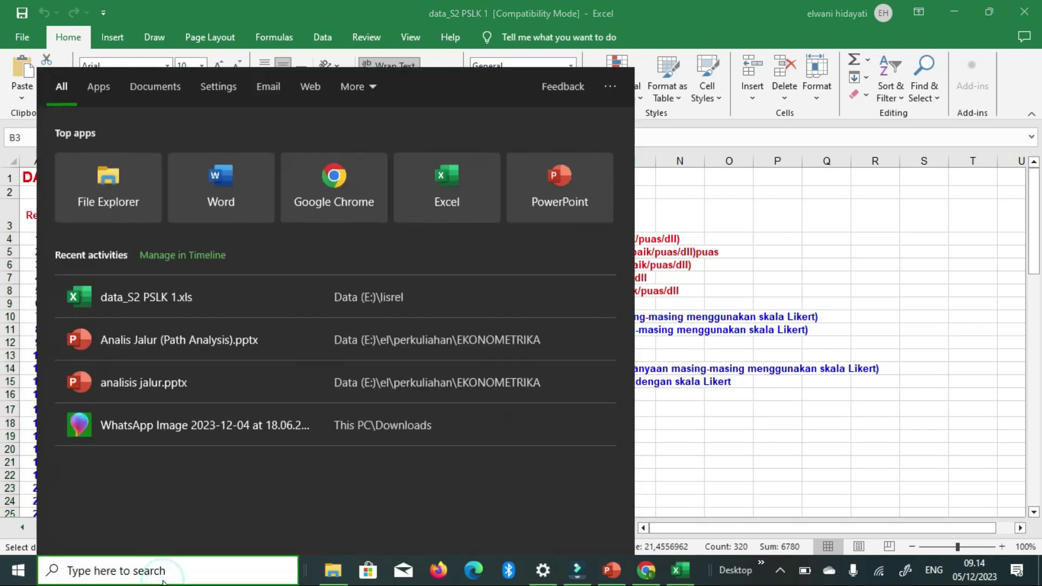
pyautogui.write('note')
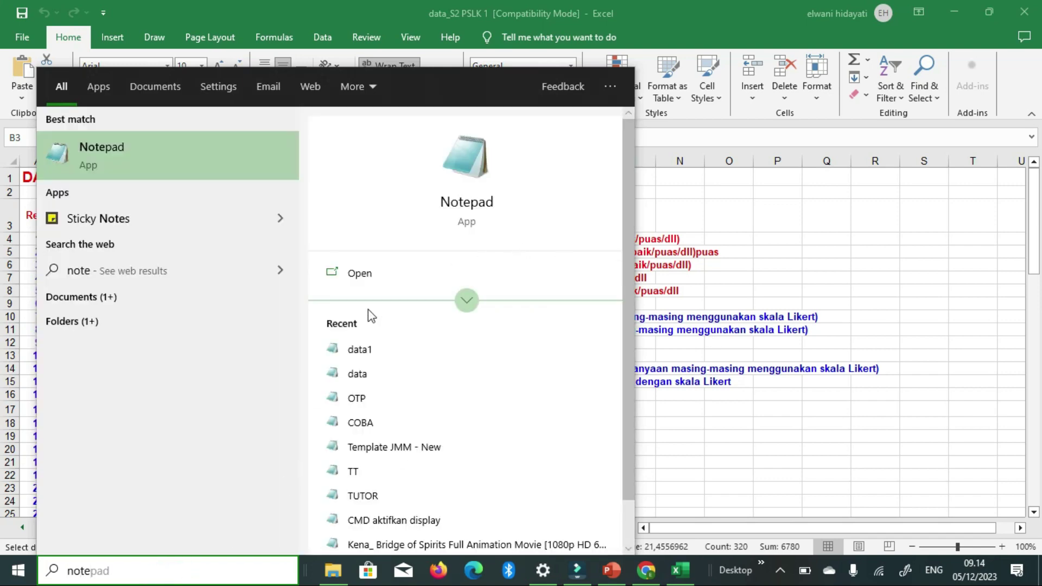
pyautogui.click(331, 281)
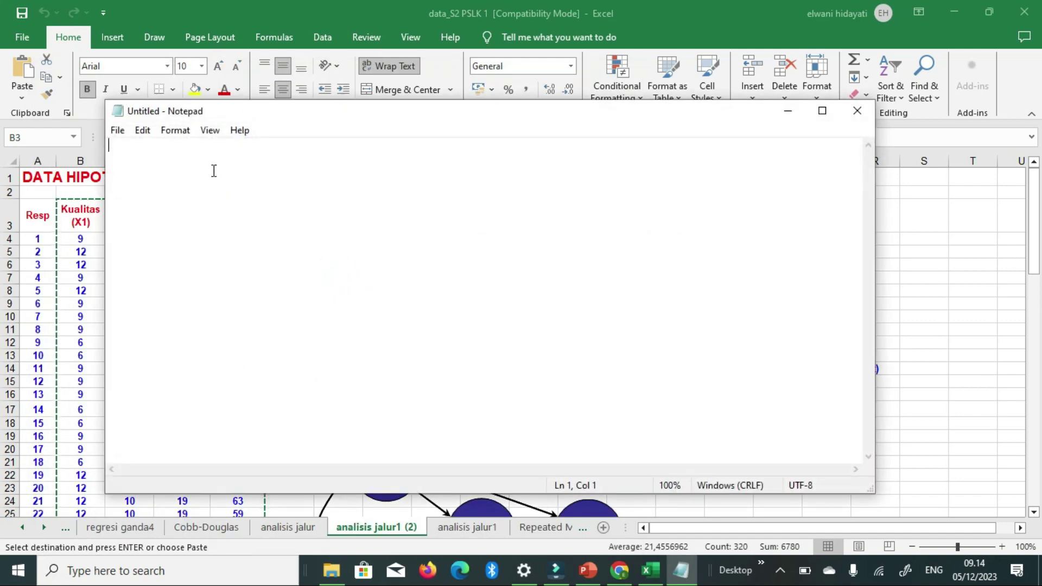
pyautogui.rightClick(133, 149)
pyautogui.click(170, 216)
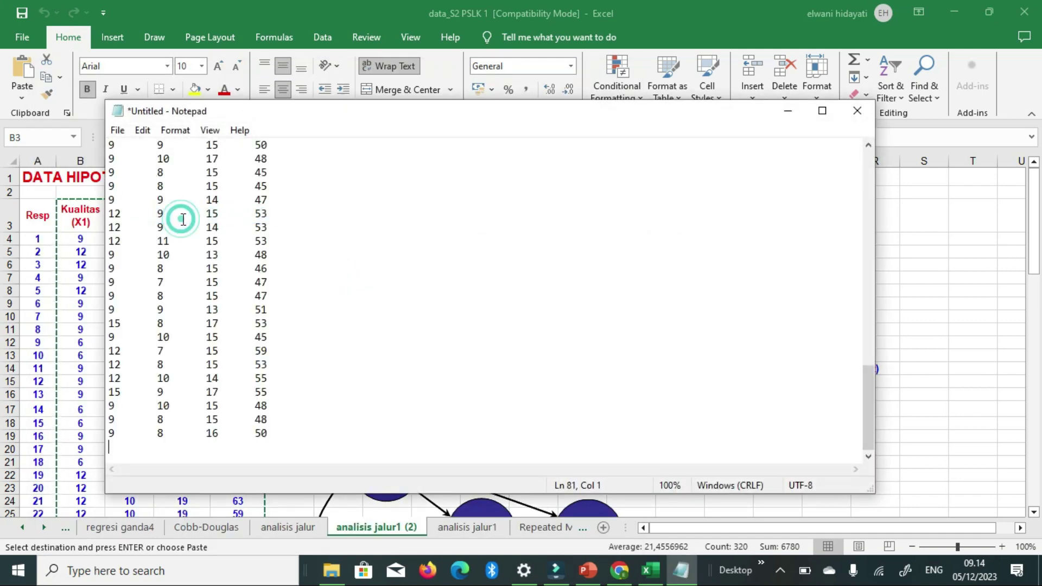
pyautogui.scroll(19, 214, 220)
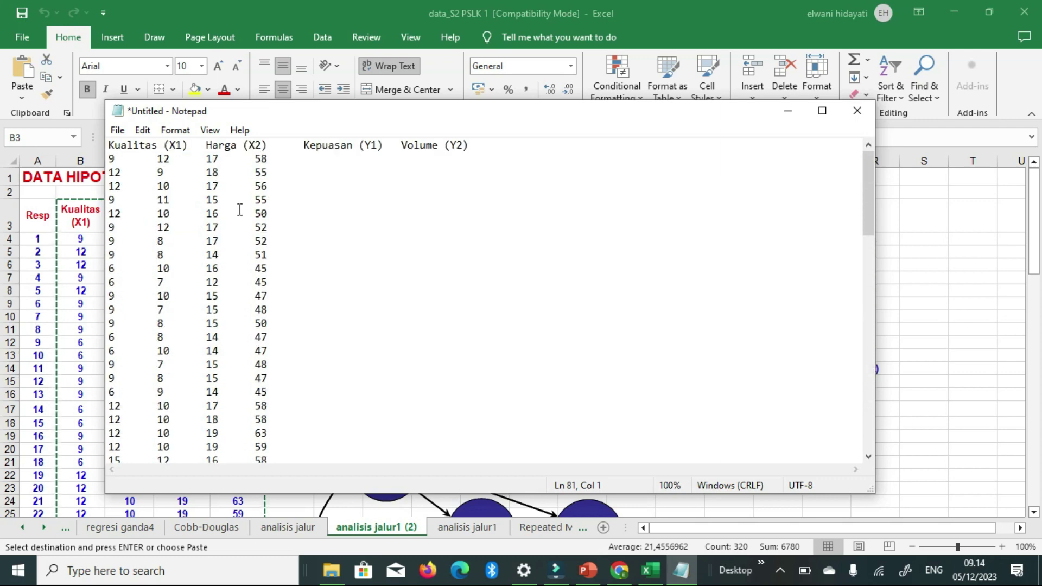
# Remove the codes (X1) and (X2) from the Kualitas and Harga headings in the first line.
pyautogui.click(160, 144)
pyautogui.click(189, 142)
pyautogui.press('BackSpace')
pyautogui.press('BackSpace')
pyautogui.press('BackSpace')
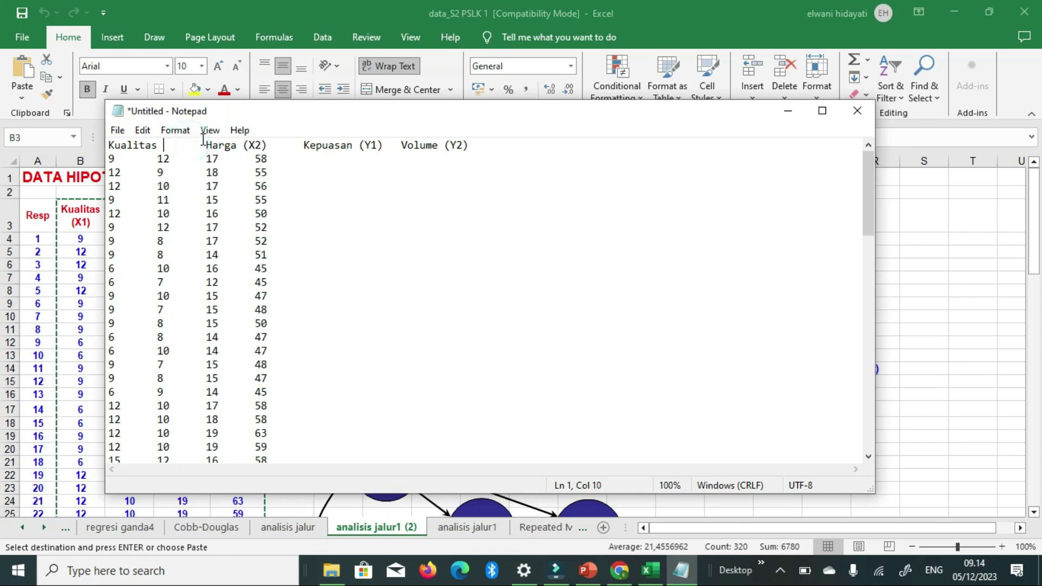
pyautogui.click(268, 142)
pyautogui.press('BackSpace')
pyautogui.press('BackSpace')
pyautogui.press('BackSpace')
pyautogui.press('BackSpace')
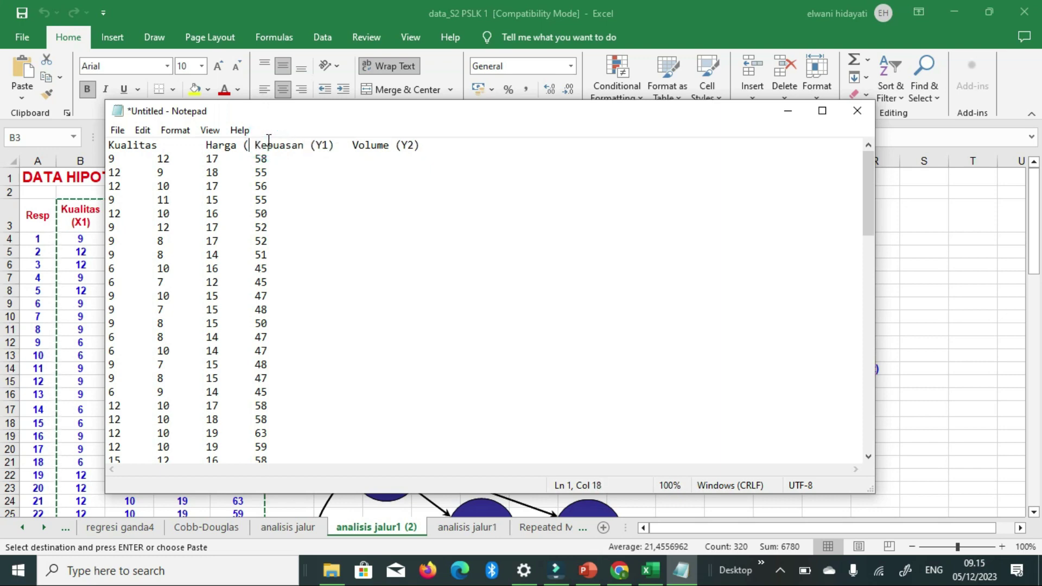
# Remove the codes (Y1) and (Y2) from the Kepuasan and Volume headings in the first line.
pyautogui.click(340, 140)
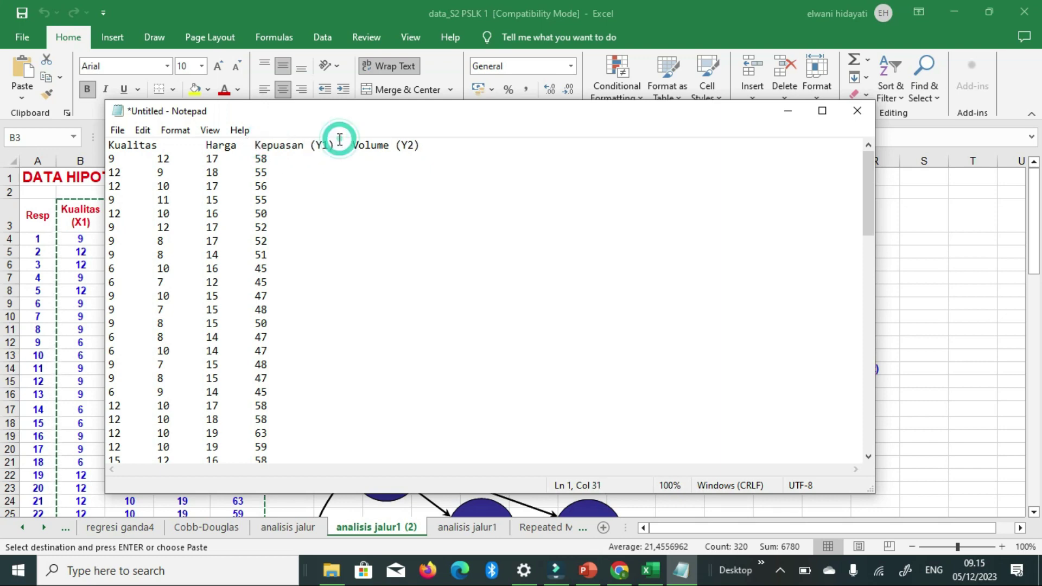
pyautogui.press('BackSpace')
pyautogui.press('BackSpace')
pyautogui.press('BackSpace')
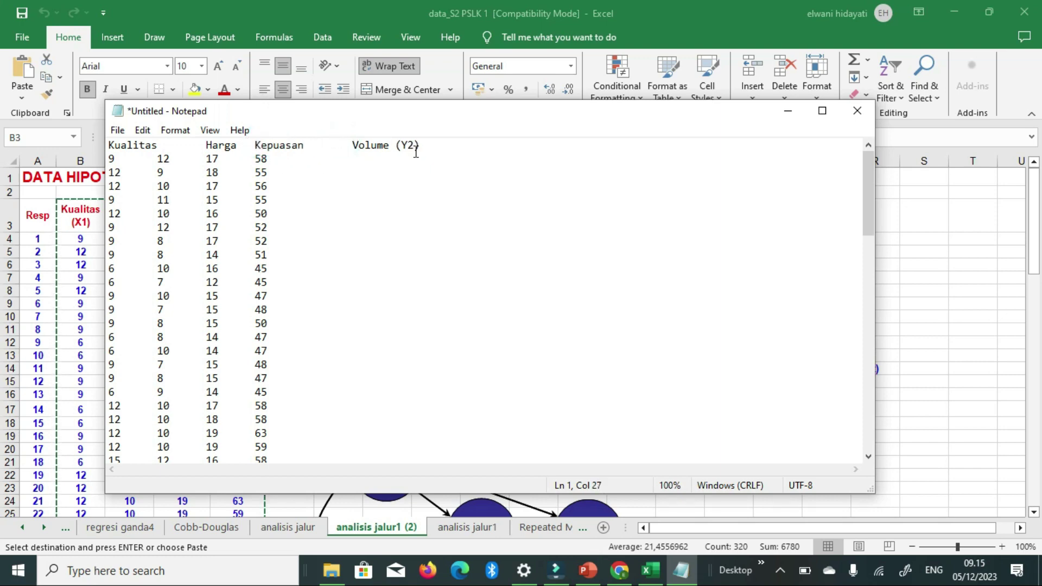
pyautogui.press('BackSpace')
pyautogui.press('BackSpace')
# Start saving the text file and create a folder named "lantihan analisis lis" inside the lisrel folder on drive E:.
pyautogui.click(117, 130)
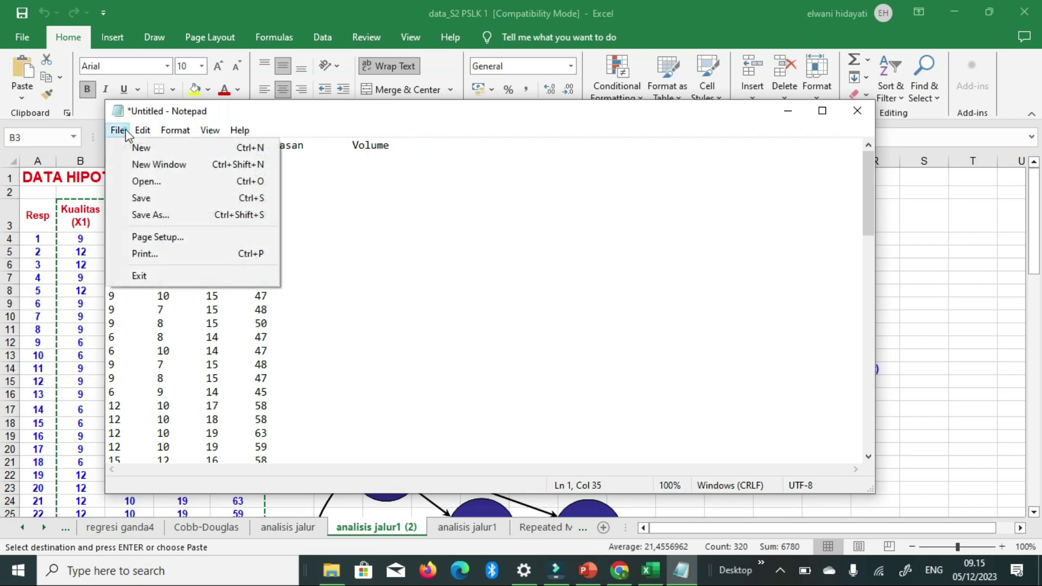
pyautogui.moveTo(142, 130)
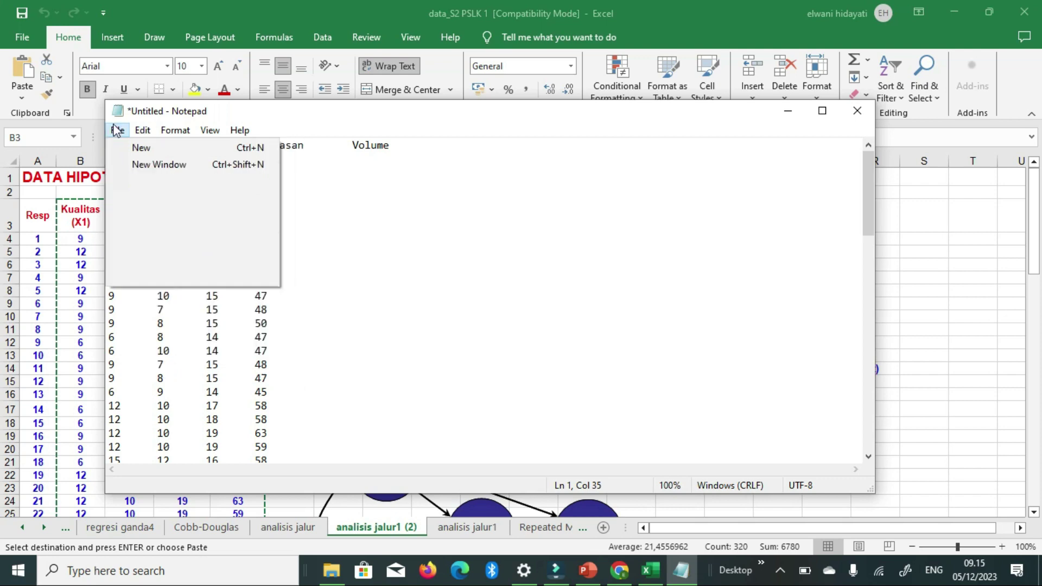
pyautogui.click(141, 198)
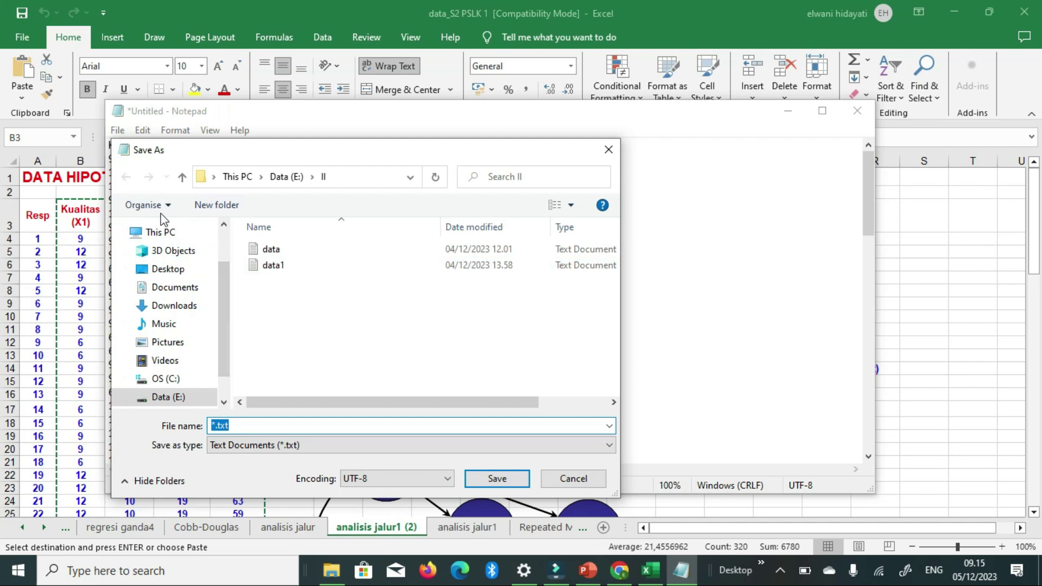
pyautogui.click(163, 397)
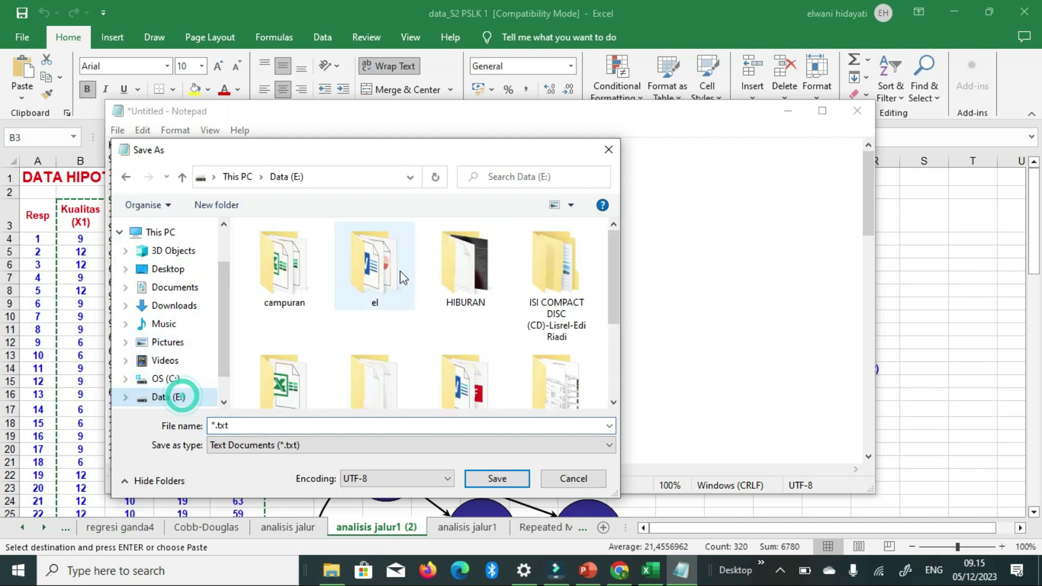
pyautogui.scroll(-3, 515, 306)
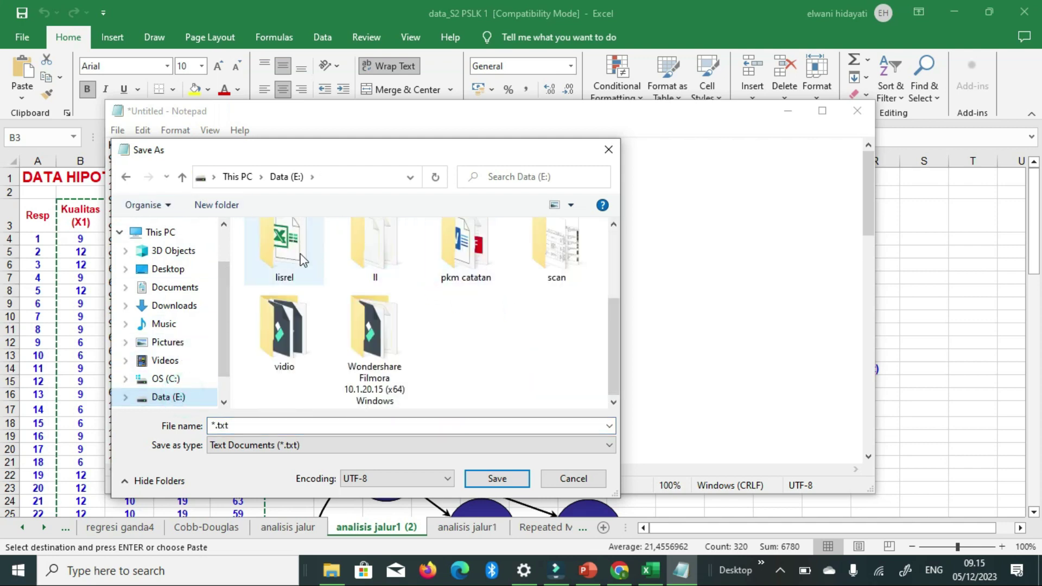
pyautogui.doubleClick(300, 255)
pyautogui.click(216, 205)
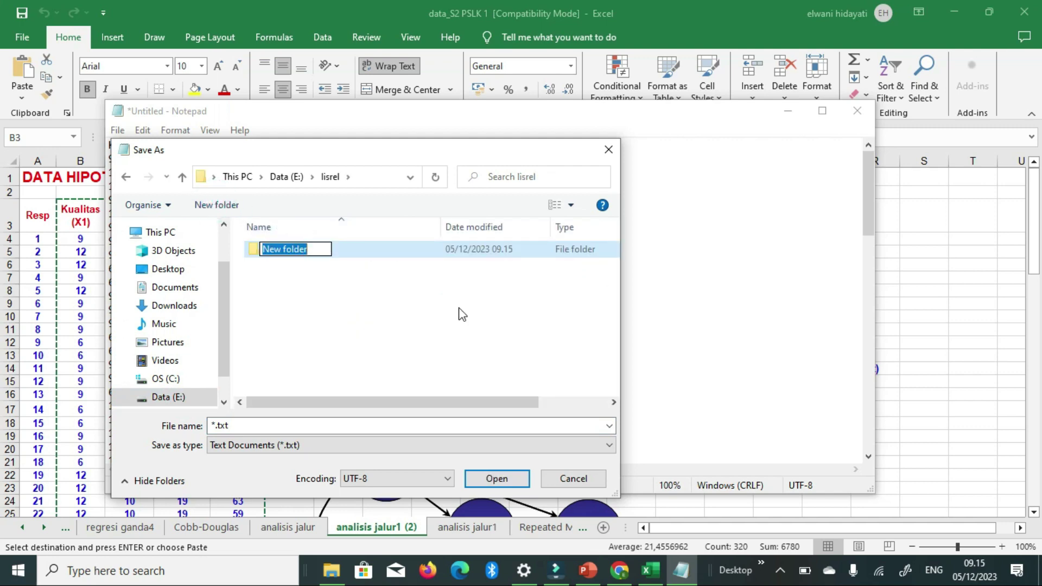
pyautogui.write('lantiha')
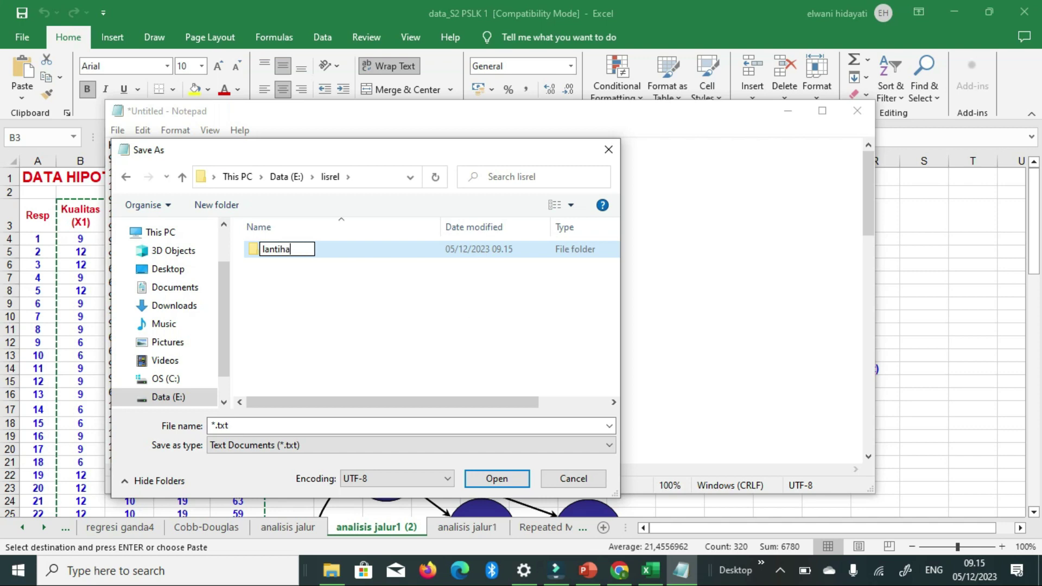
pyautogui.write('n analisis')
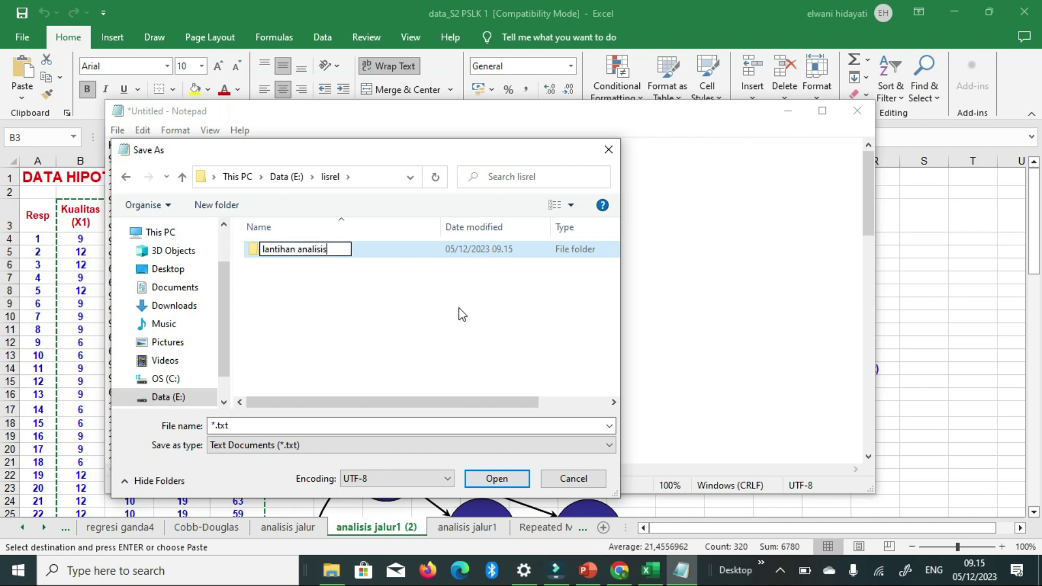
pyautogui.write(' liser')
pyautogui.press('BackSpace')
pyautogui.click(459, 314)
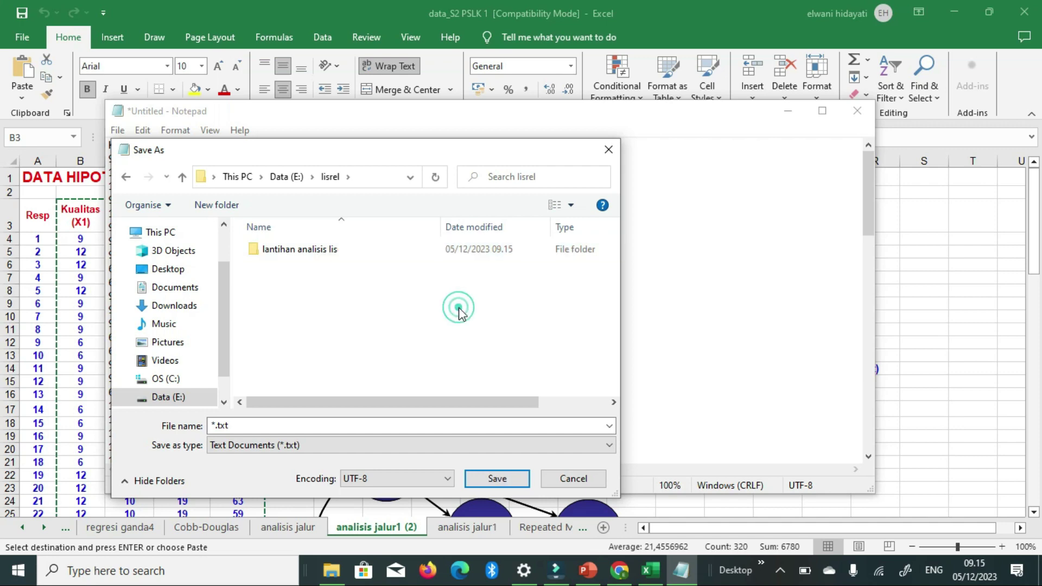
# Save the text file as "data aren" in the "lantihan analisis lis" folder and close Notepad.
pyautogui.doubleClick(284, 250)
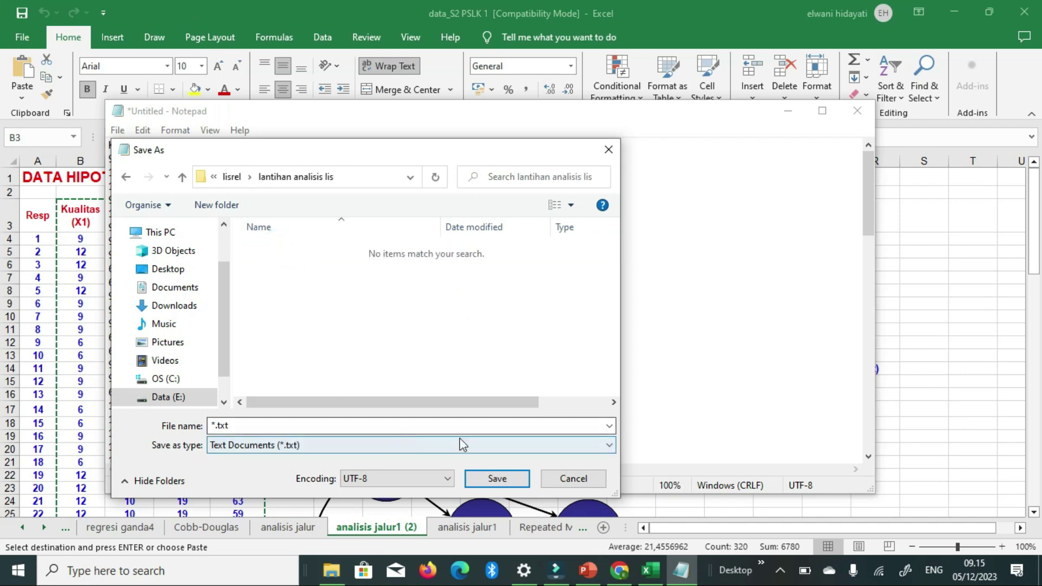
pyautogui.click(239, 426)
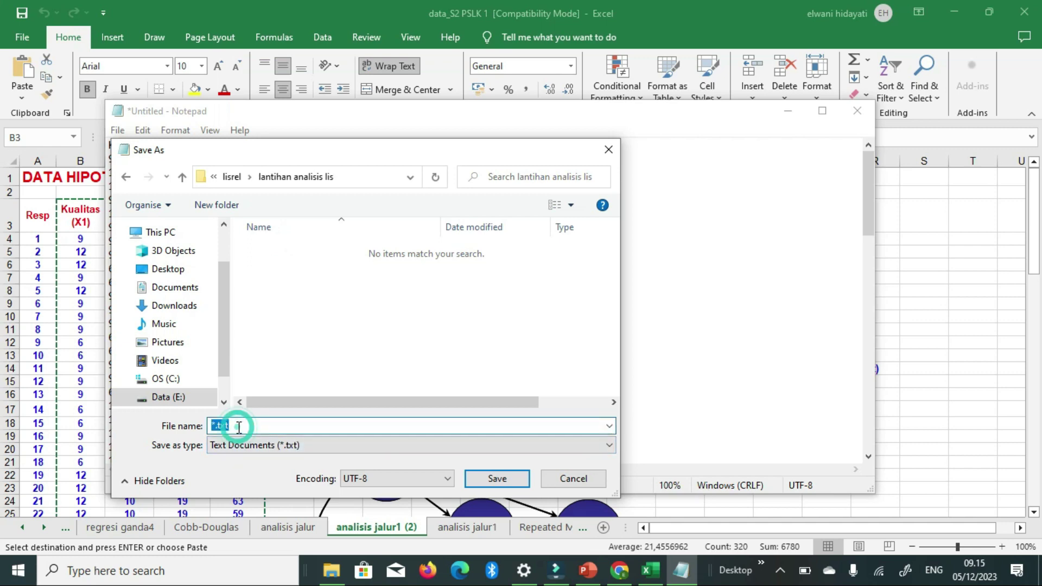
pyautogui.write('data aren')
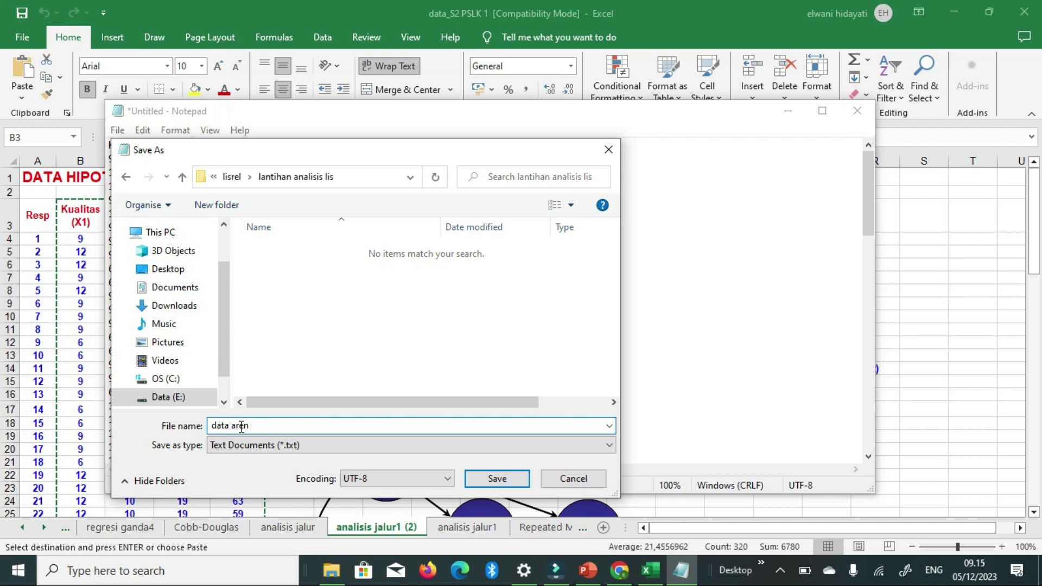
pyautogui.click(498, 479)
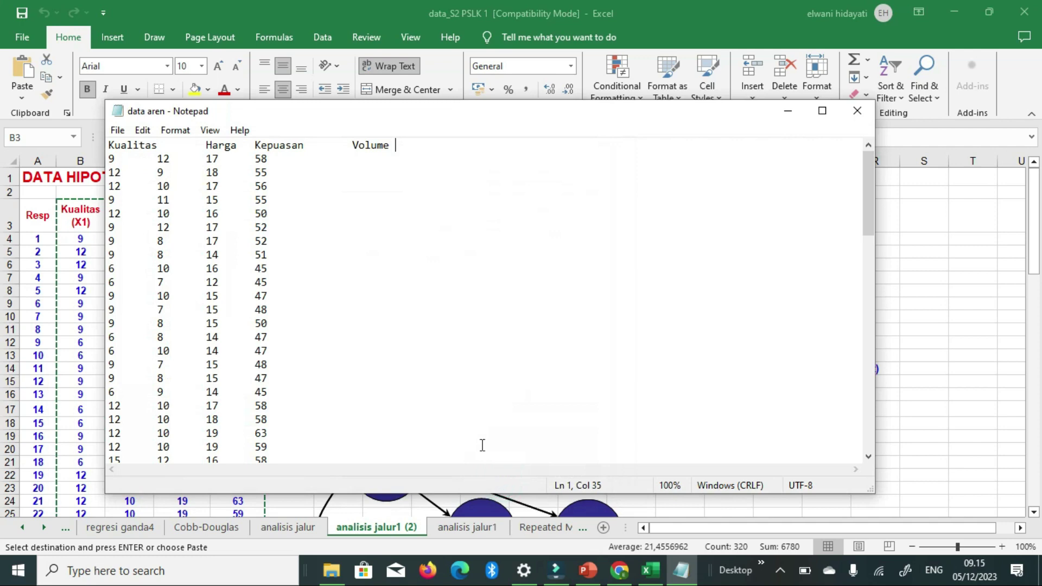
pyautogui.click(859, 114)
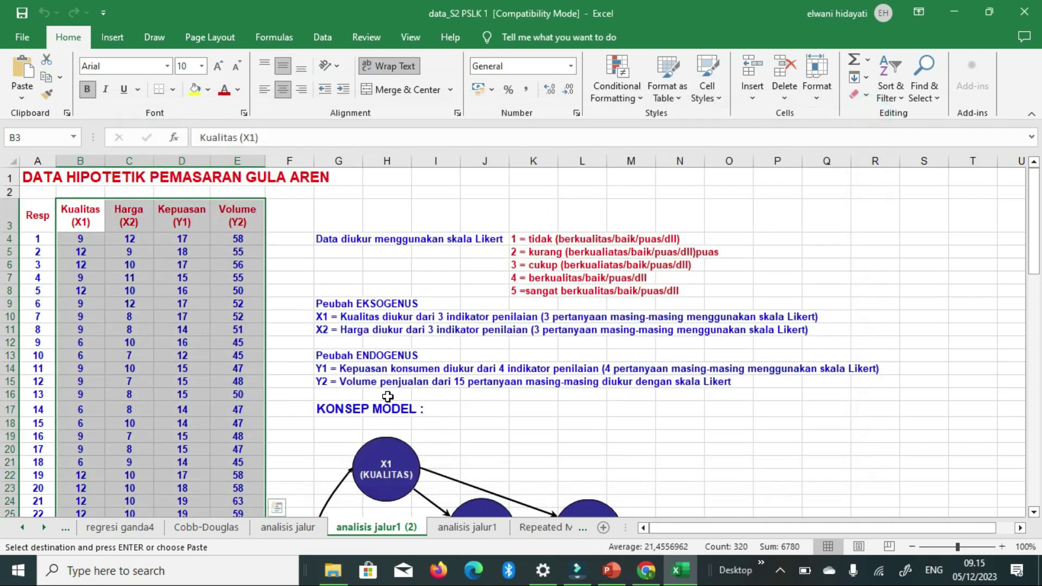
# Launch LISREL for Windows from the desktop and maximize its window.
pyautogui.click(199, 571)
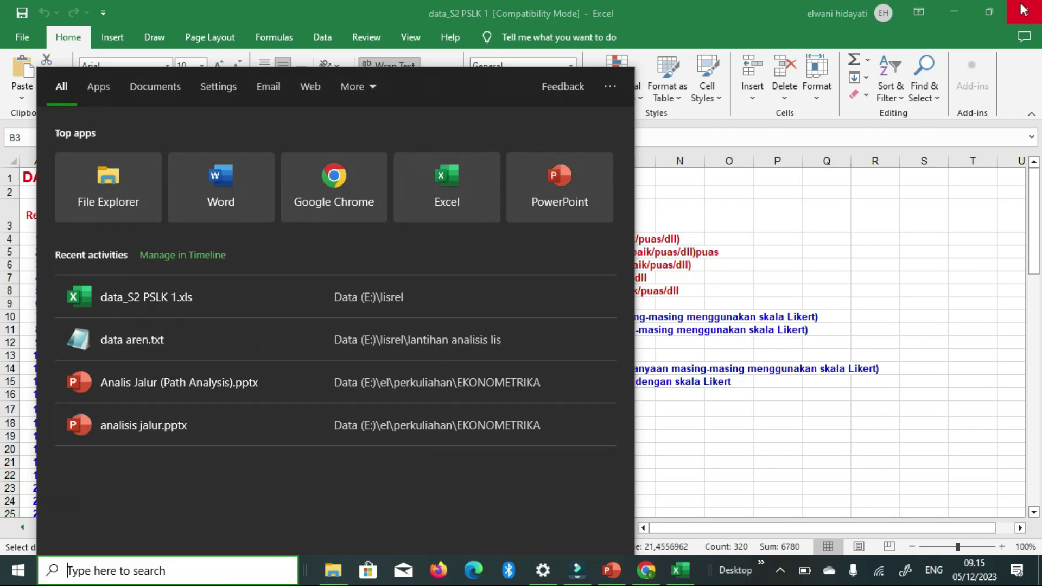
pyautogui.press('super+d')
pyautogui.doubleClick(147, 266)
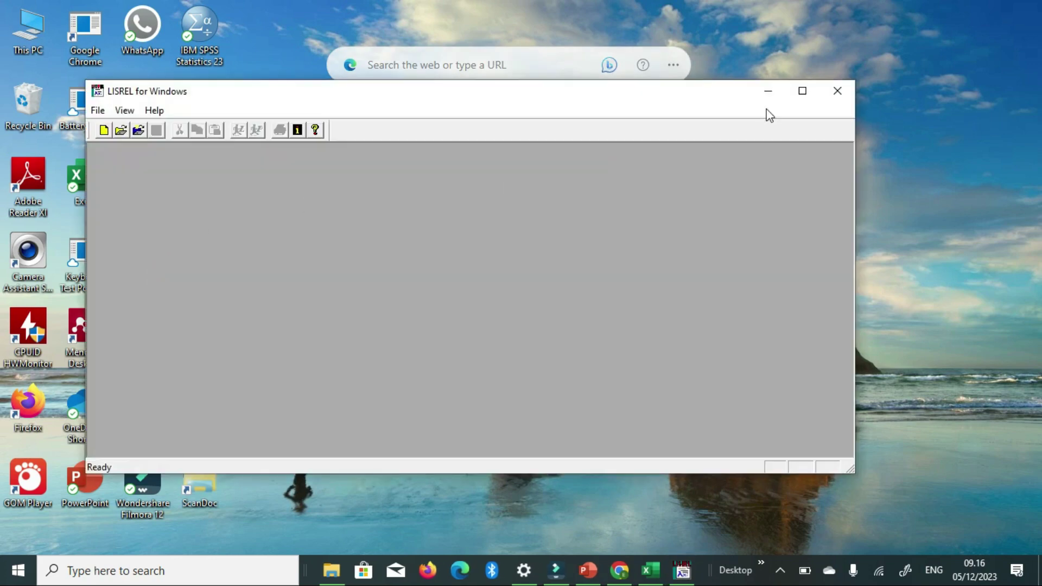
pyautogui.click(803, 96)
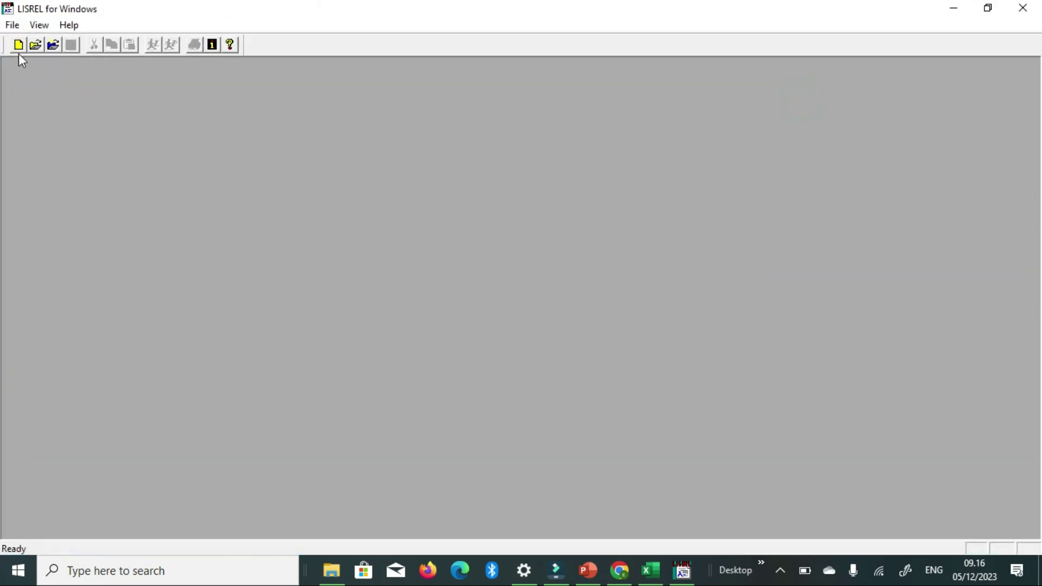
# Create a new PRELIS Data document.
pyautogui.click(11, 25)
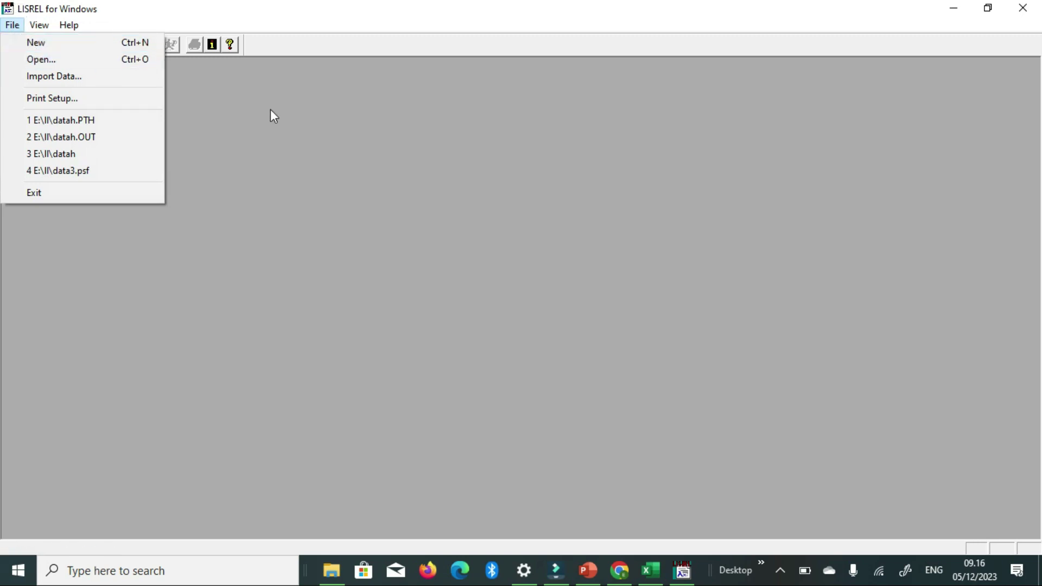
pyautogui.click(298, 148)
pyautogui.click(18, 45)
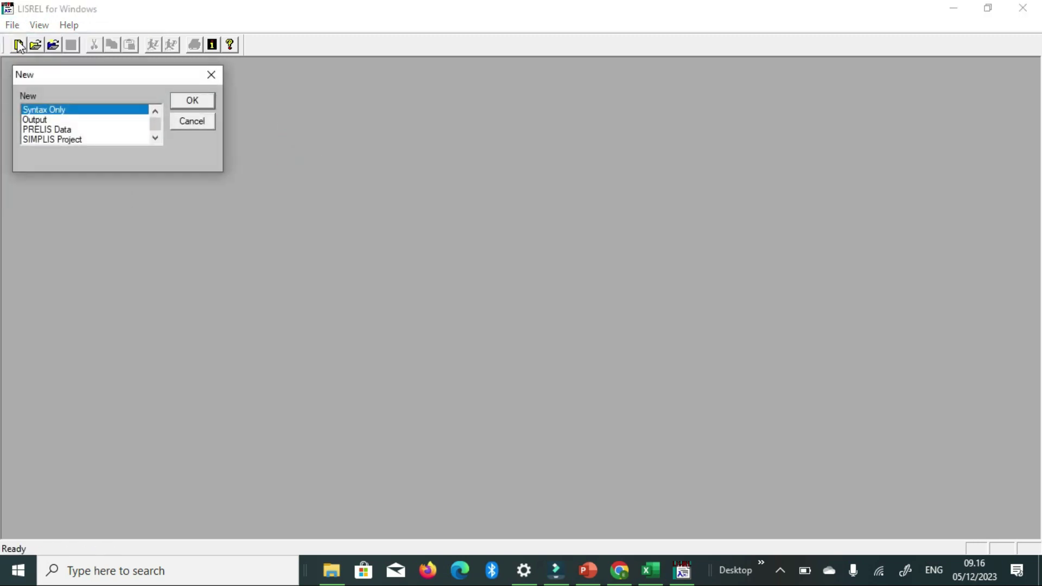
pyautogui.click(157, 129)
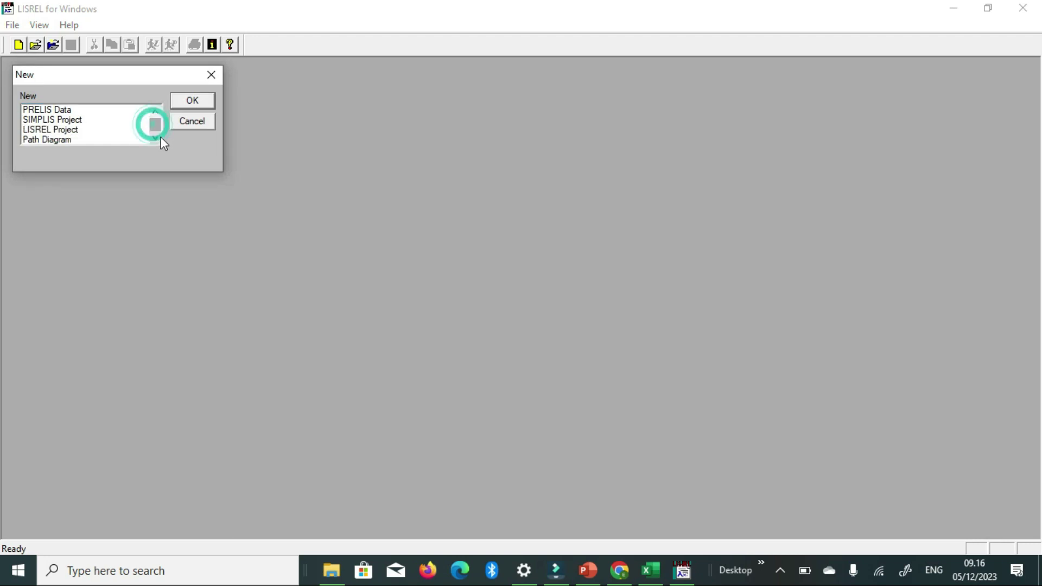
pyautogui.click(66, 110)
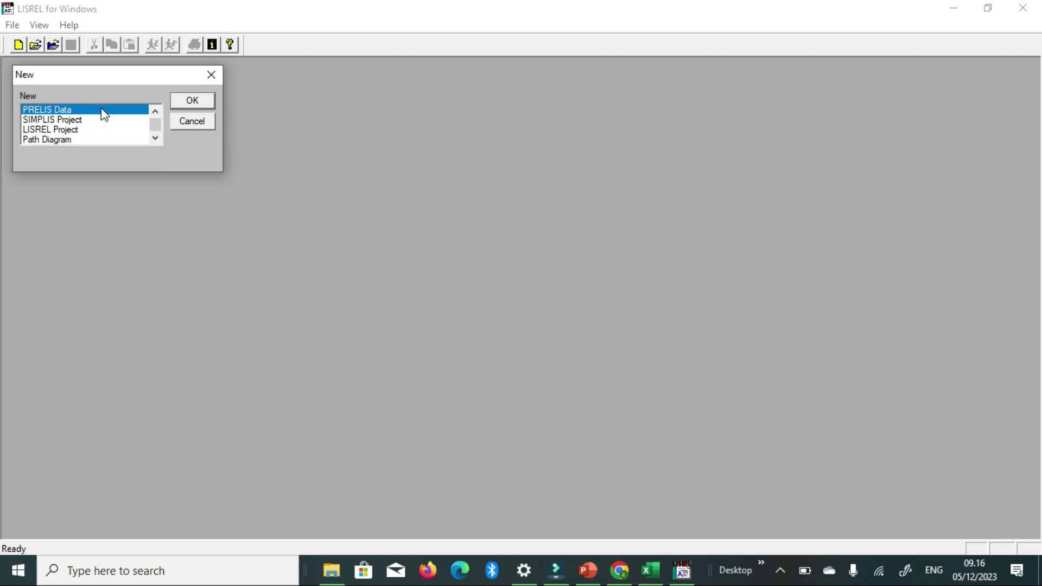
pyautogui.click(193, 102)
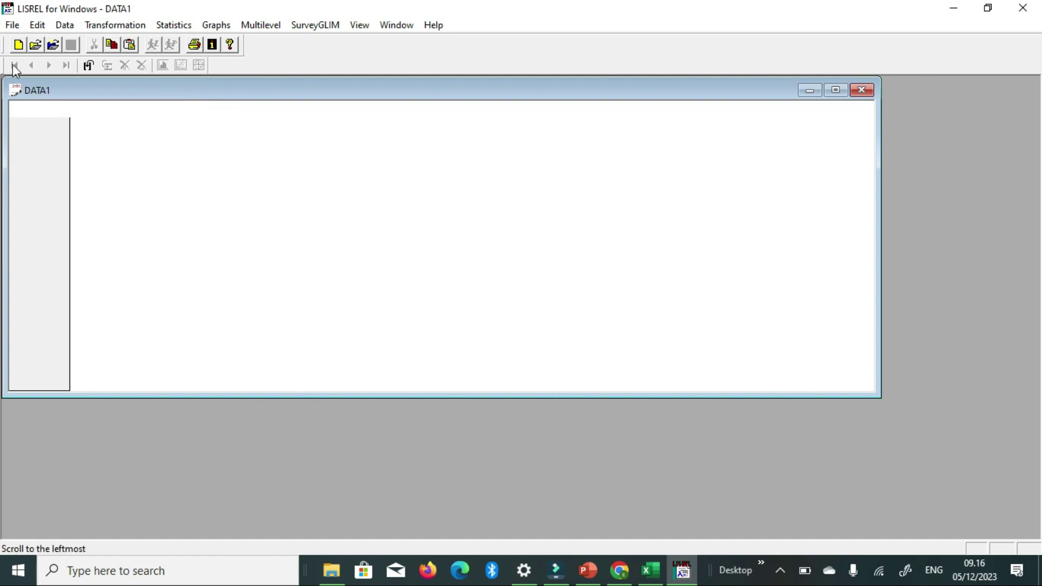
# Start importing data and browse to the "lantihan analisis lis" folder inside the lisrel folder on drive E:.
pyautogui.click(14, 25)
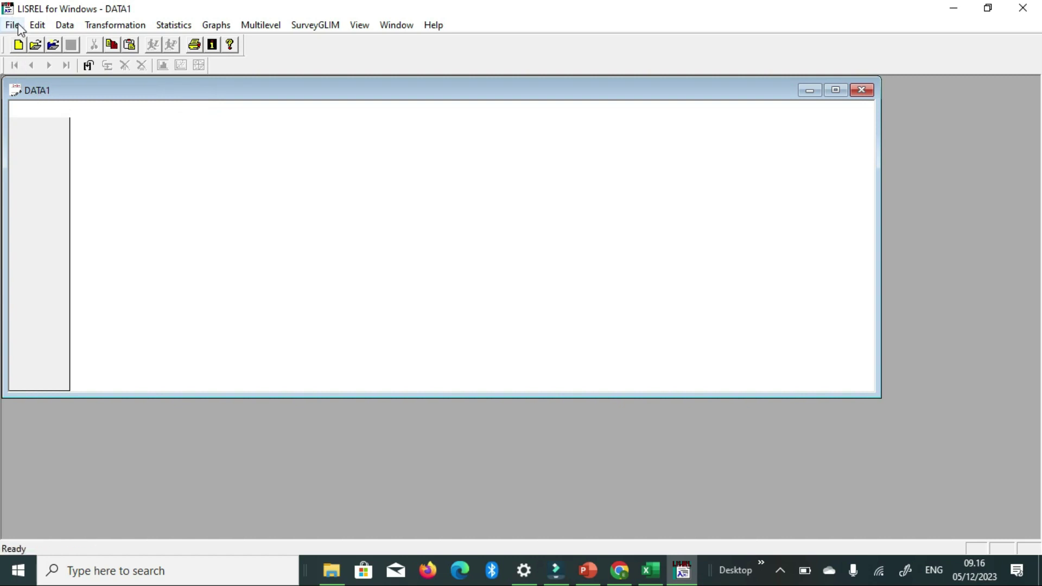
pyautogui.click(47, 74)
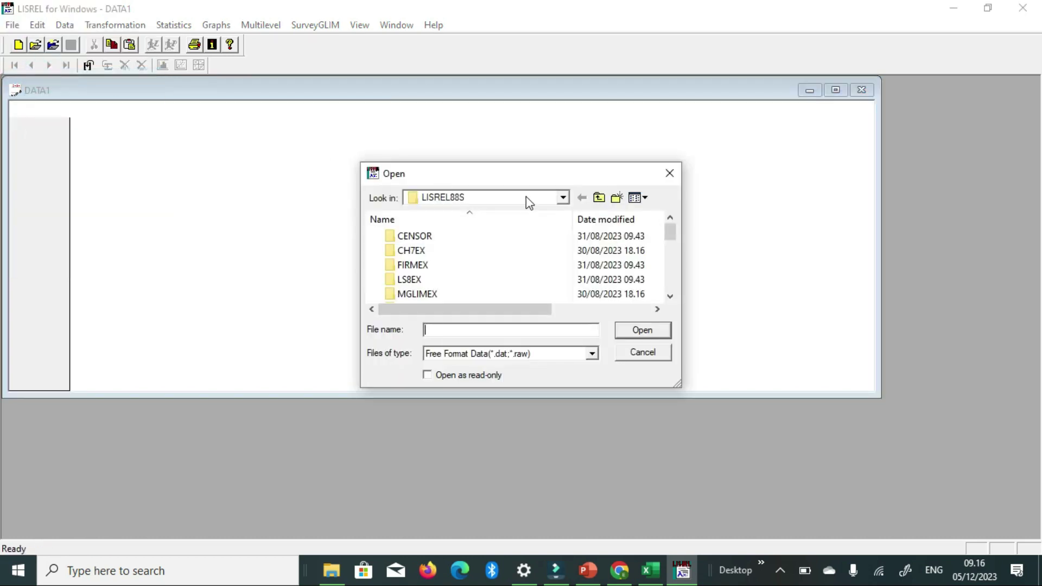
pyautogui.click(563, 197)
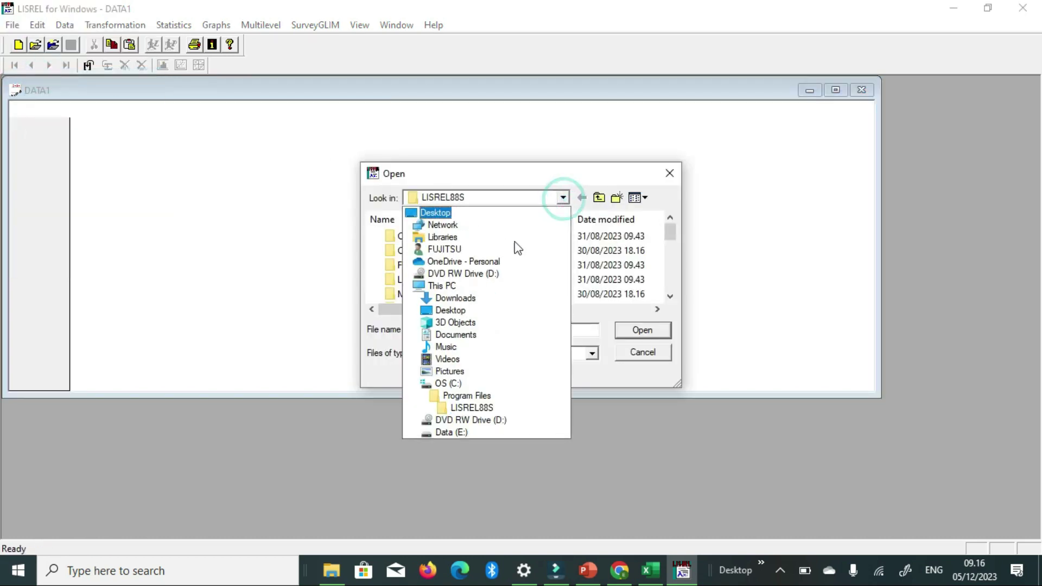
pyautogui.click(470, 435)
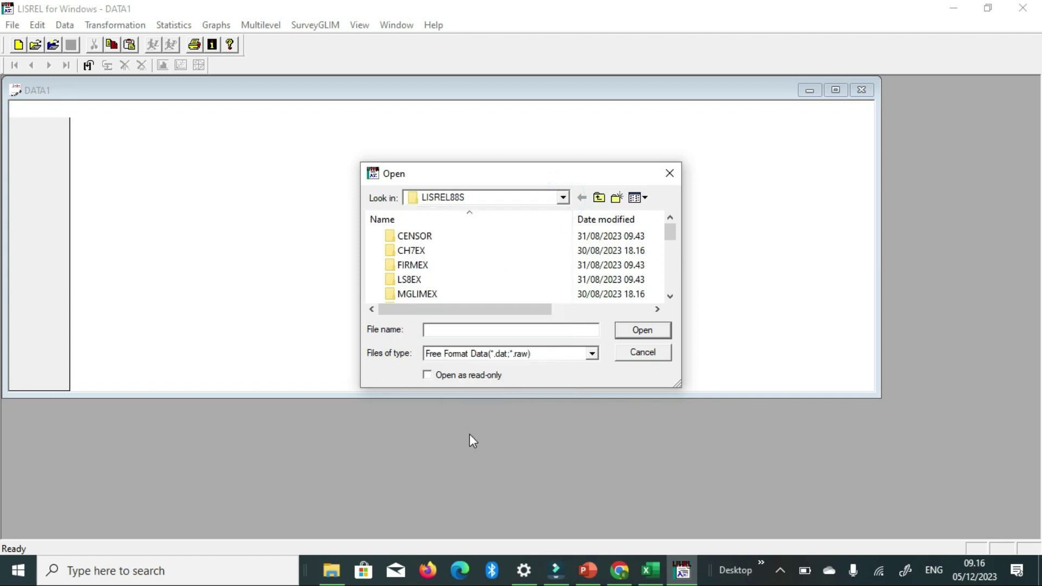
pyautogui.scroll(-1, 521, 298)
pyautogui.scroll(1, 521, 297)
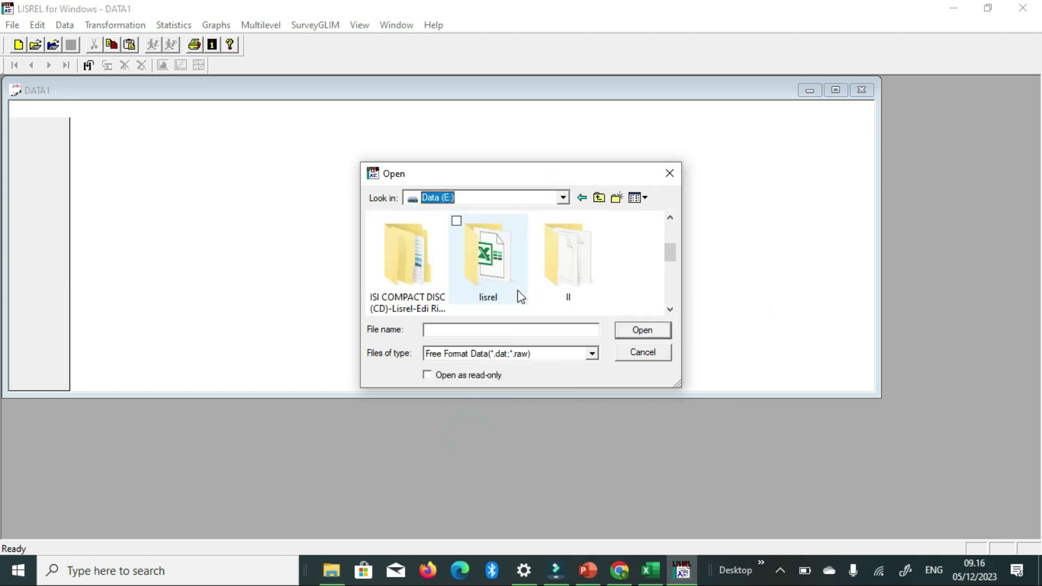
pyautogui.doubleClick(520, 296)
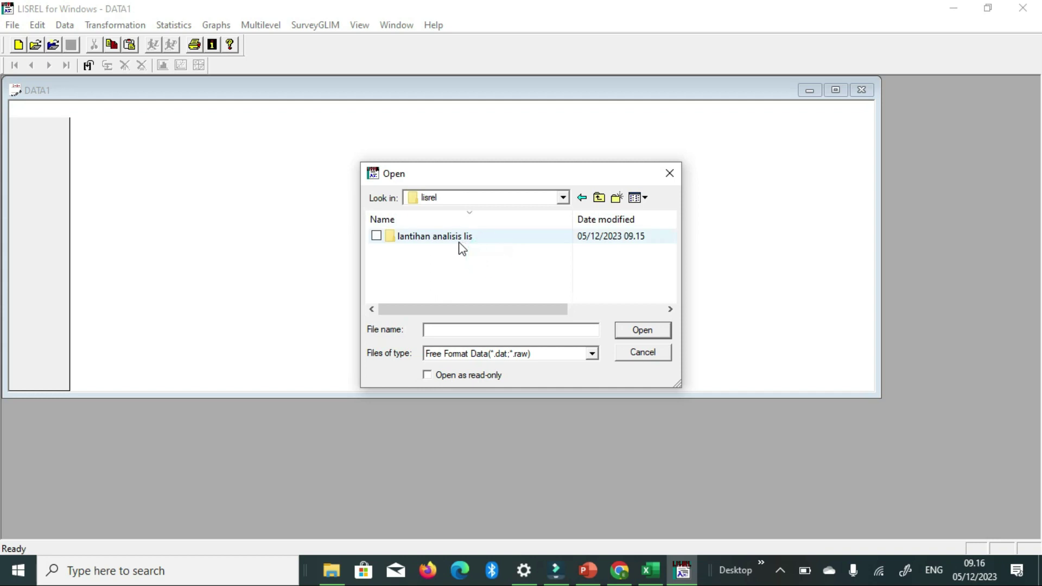
pyautogui.doubleClick(462, 246)
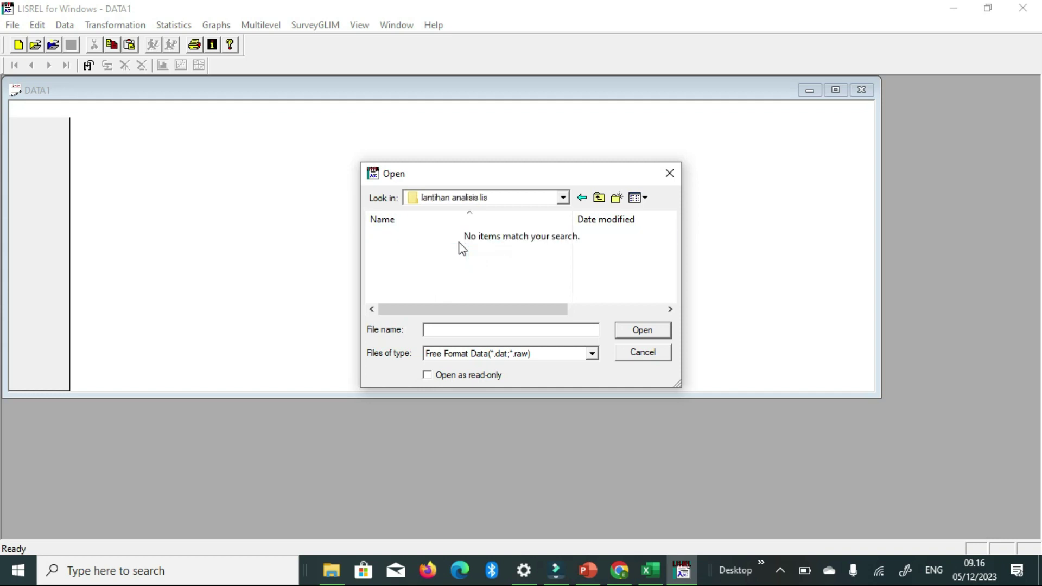
# Set the file type to Tab Delimited Data (*.txt) and open the "data aren" file for import.
pyautogui.click(594, 353)
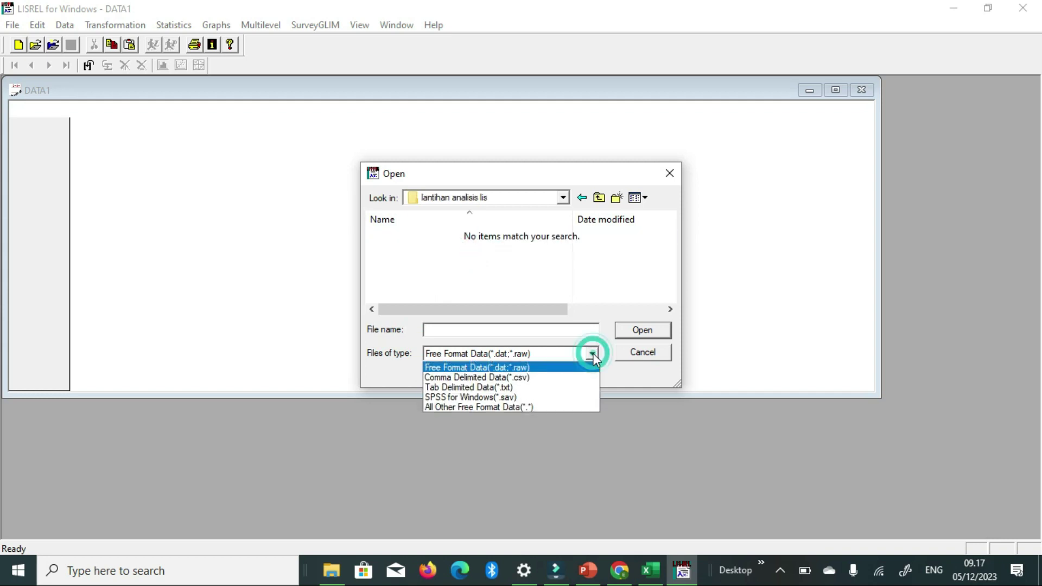
pyautogui.click(568, 386)
pyautogui.click(415, 241)
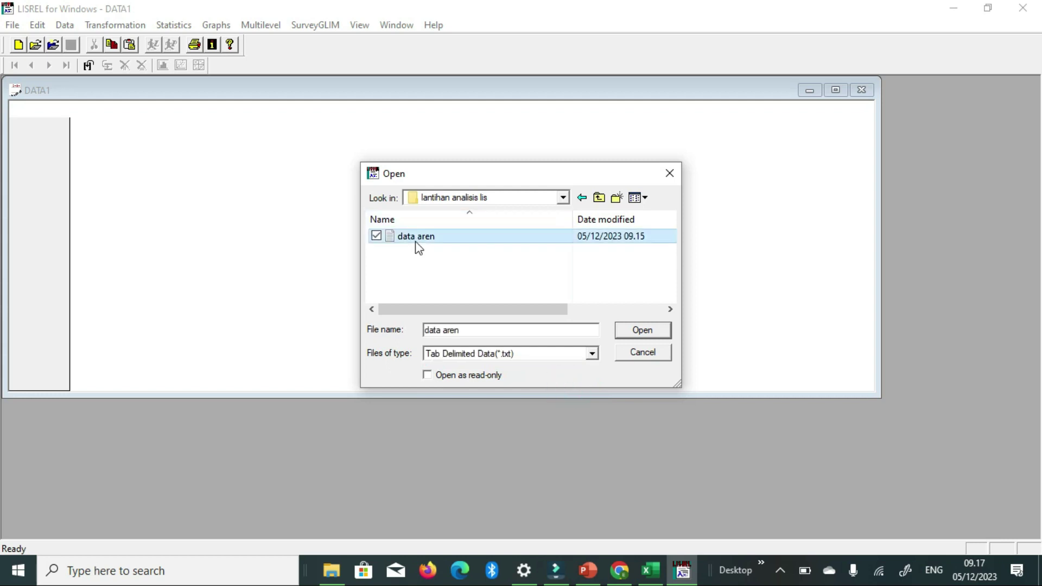
pyautogui.click(630, 334)
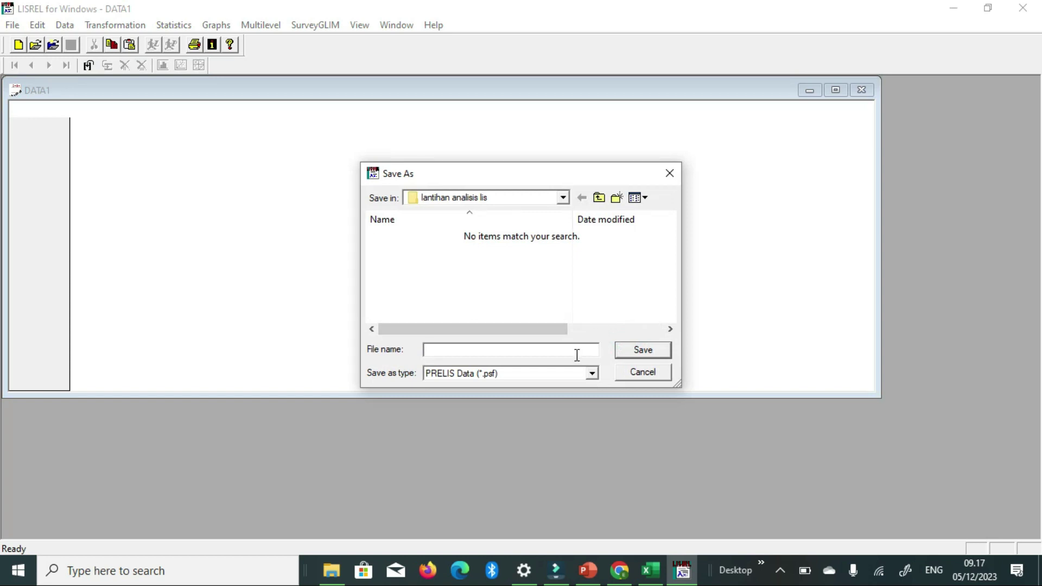
# Save the import as PRELIS data "dataaren1" with 4 variables and variable names at top of file, and maximize its data window.
pyautogui.write('data')
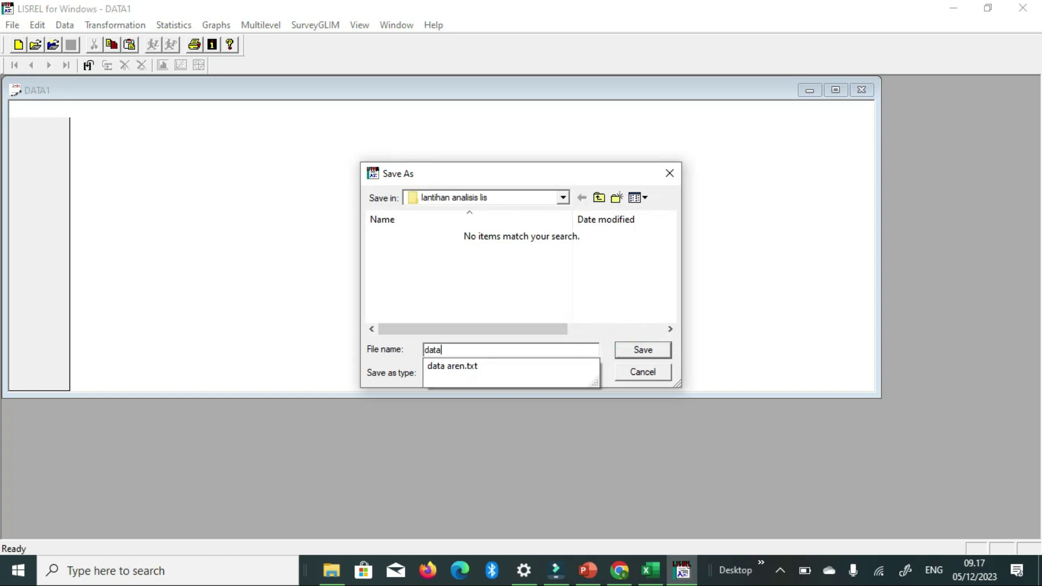
pyautogui.write('aren1')
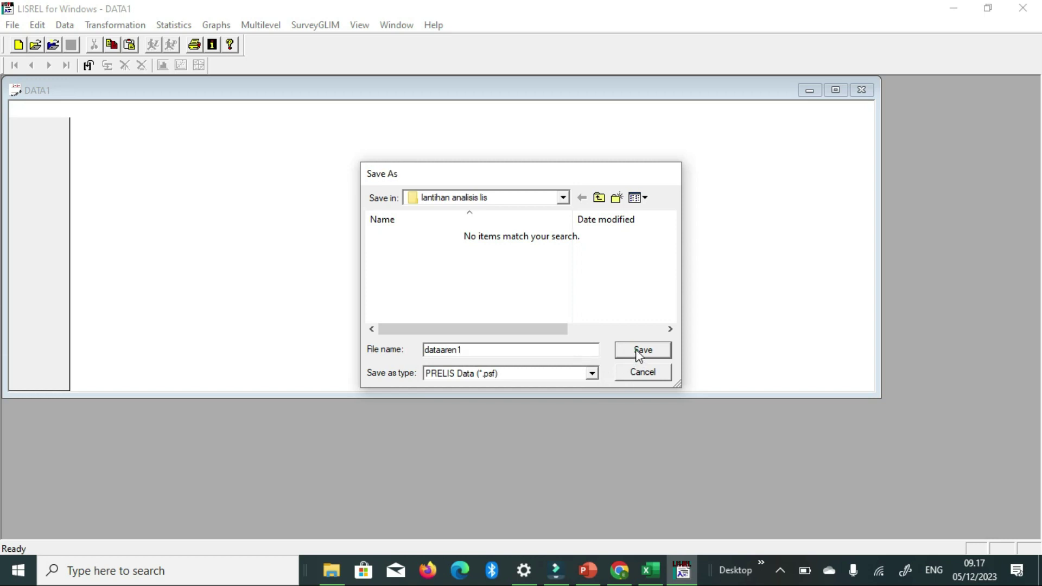
pyautogui.click(636, 350)
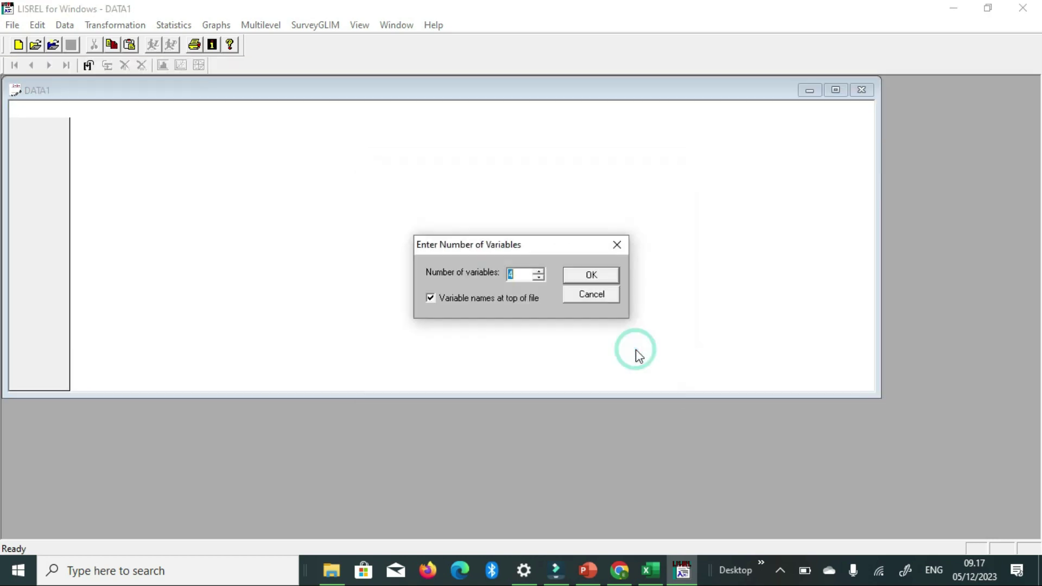
pyautogui.click(608, 275)
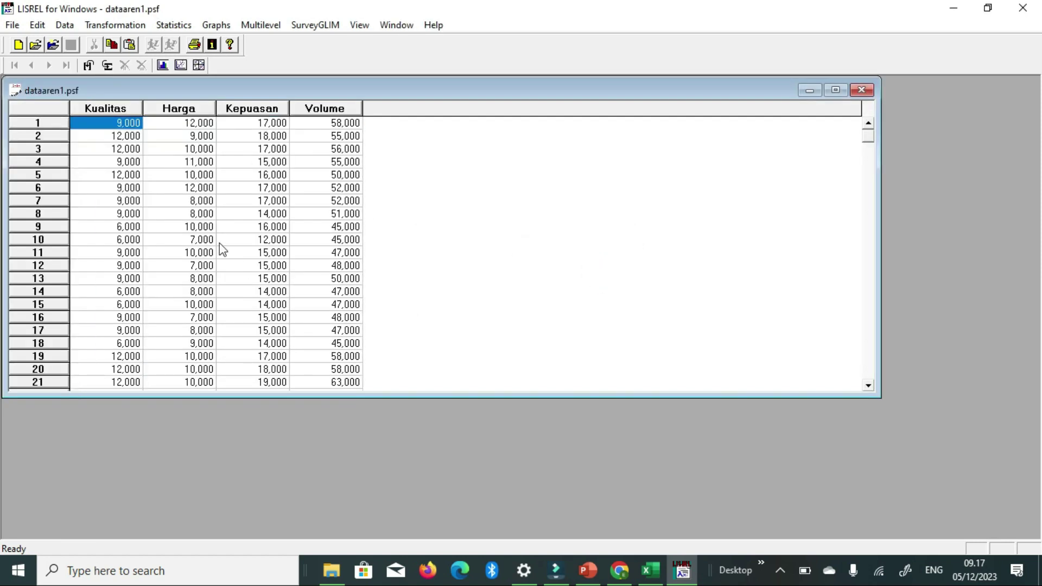
pyautogui.click(838, 89)
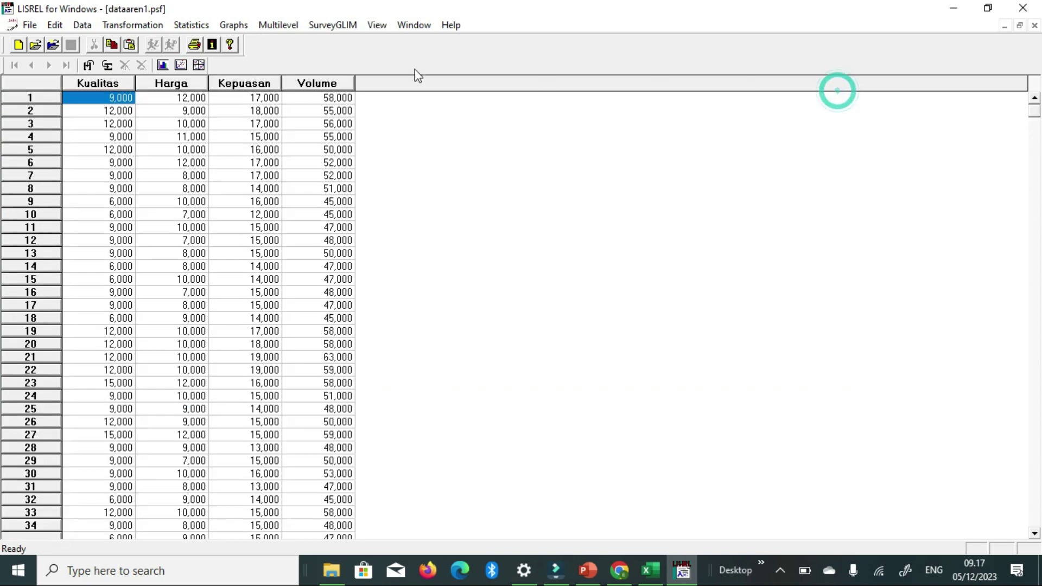
# Define the Kualitas, Harga, Kepuasan and Volume variables as Continuous, with the type applied to all.
pyautogui.click(84, 26)
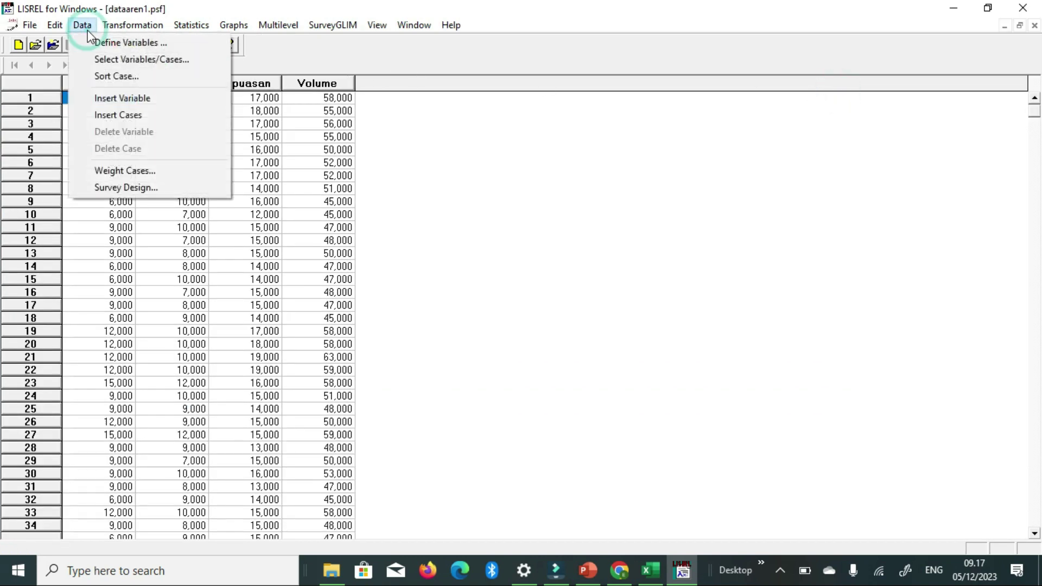
pyautogui.click(111, 43)
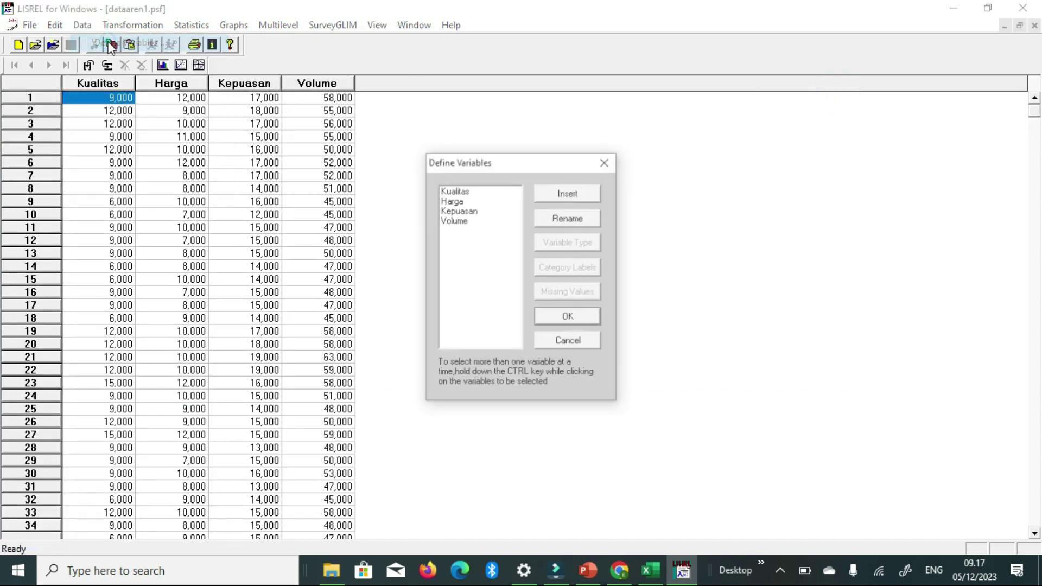
pyautogui.click(458, 199)
pyautogui.click(458, 191)
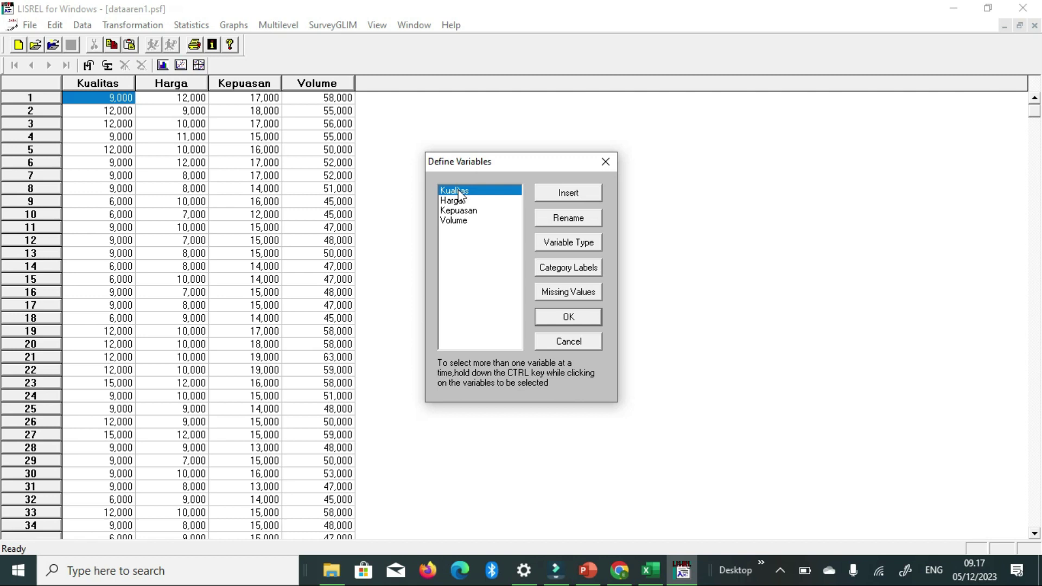
pyautogui.hotkey('shift', 'Down')
pyautogui.hotkey('shift', 'Down')
pyautogui.hotkey('shift', 'Down')
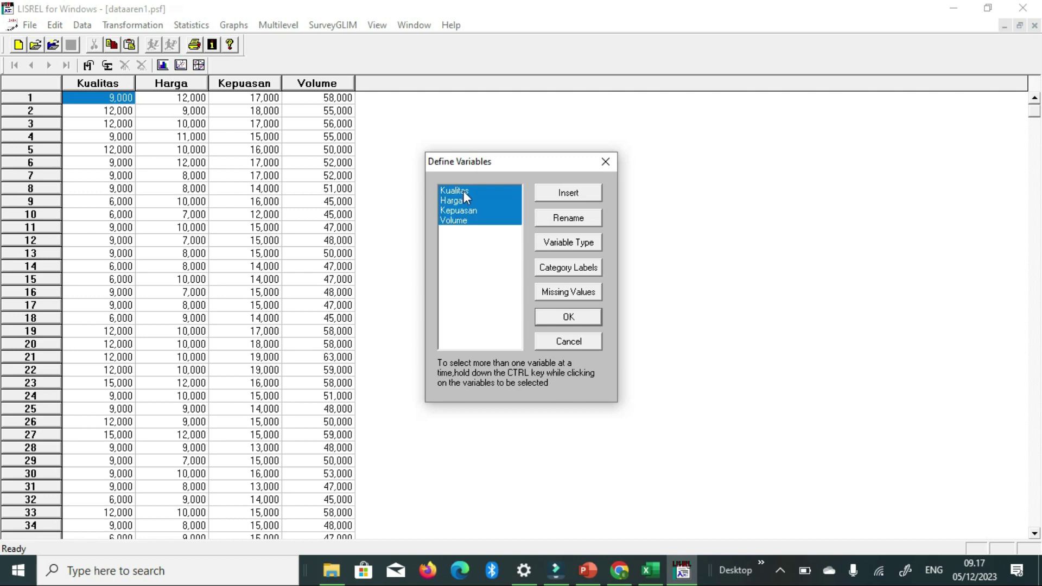
pyautogui.click(569, 244)
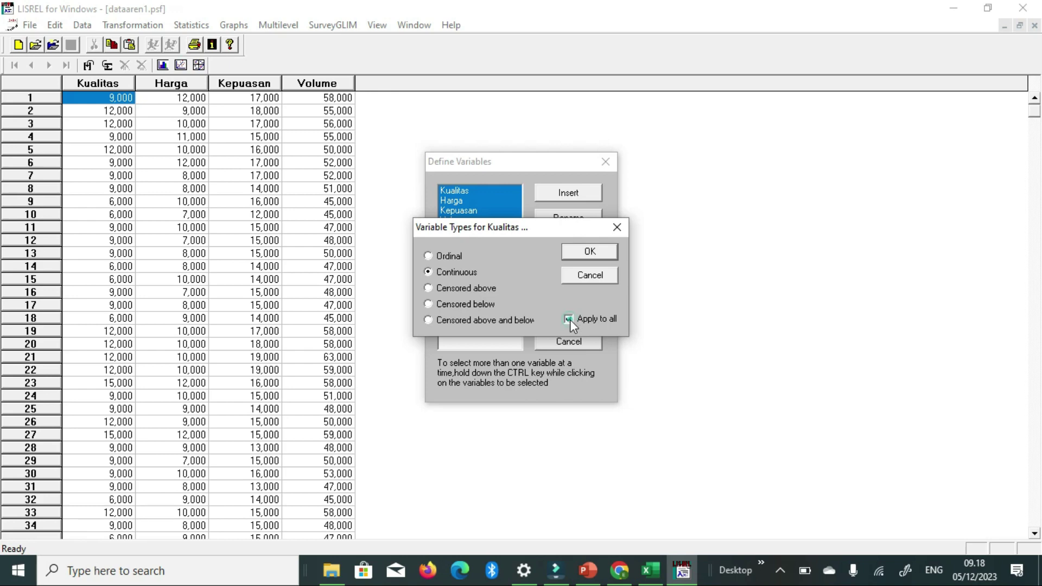
pyautogui.click(575, 251)
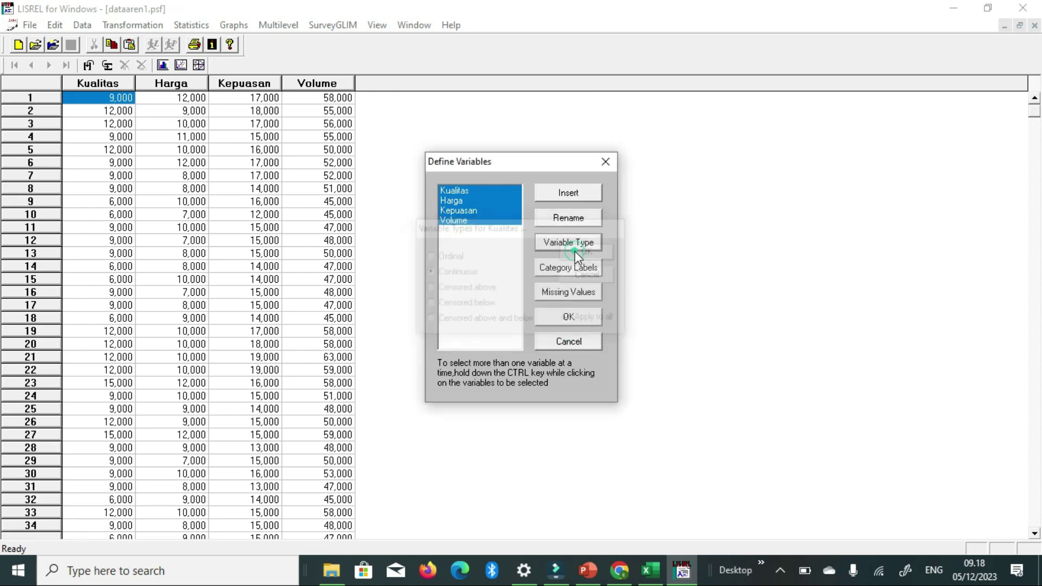
pyautogui.click(575, 314)
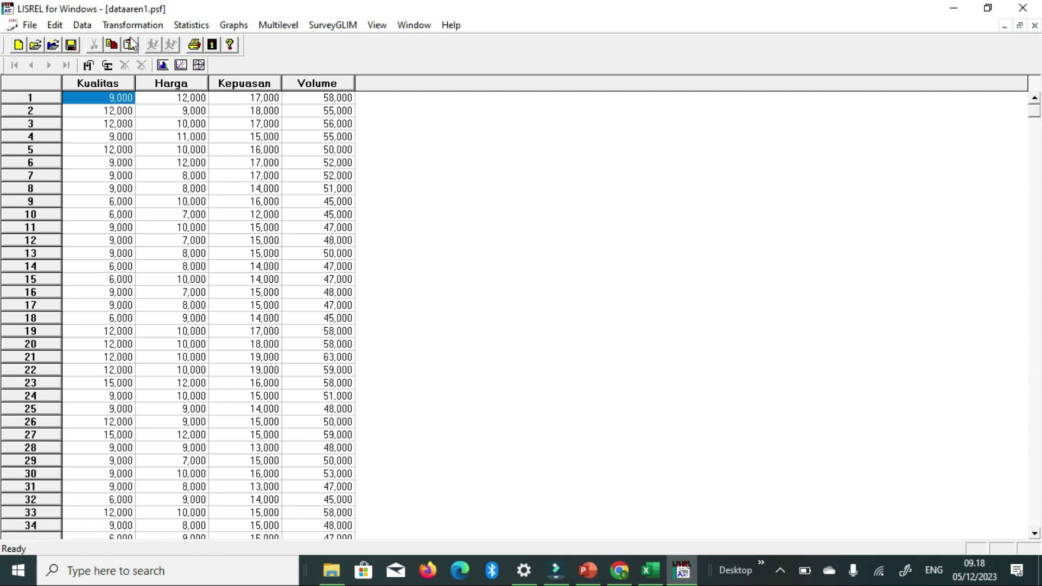
# Create a new Path Diagram and save it as "dataaren2" in the "lantihan analisis lis" folder.
pyautogui.click(17, 49)
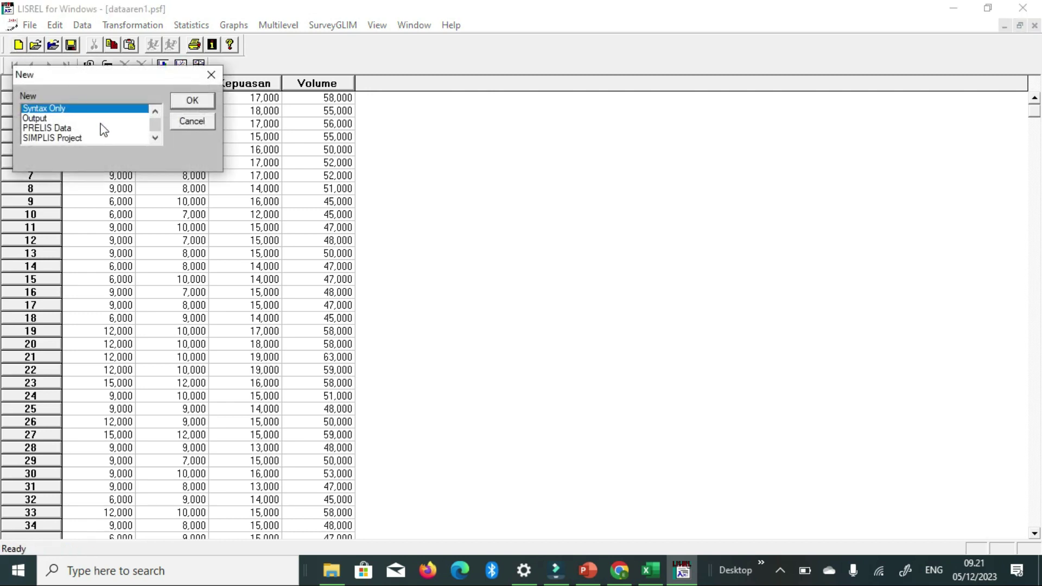
pyautogui.scroll(-1, 102, 128)
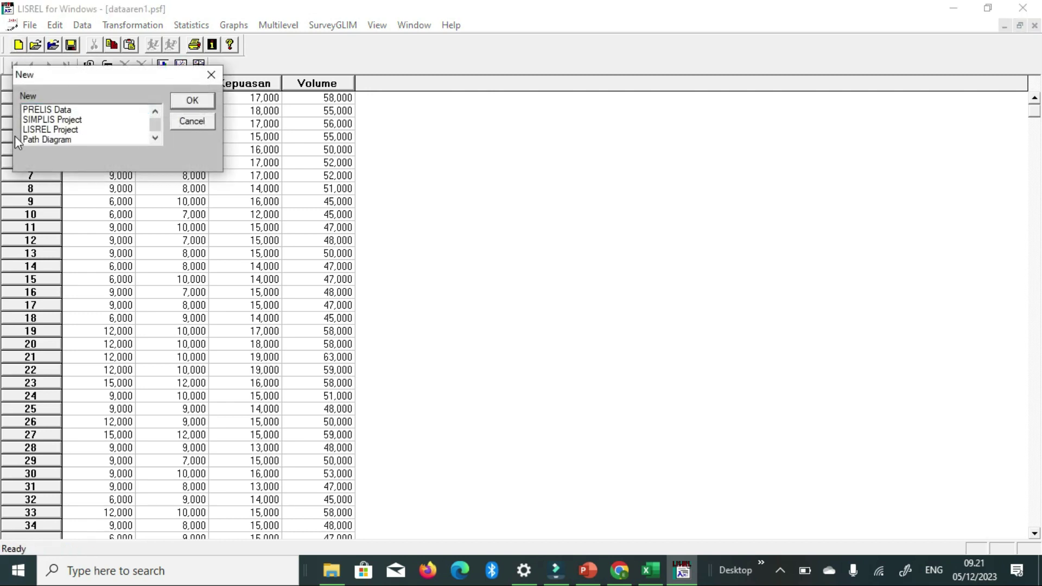
pyautogui.click(44, 139)
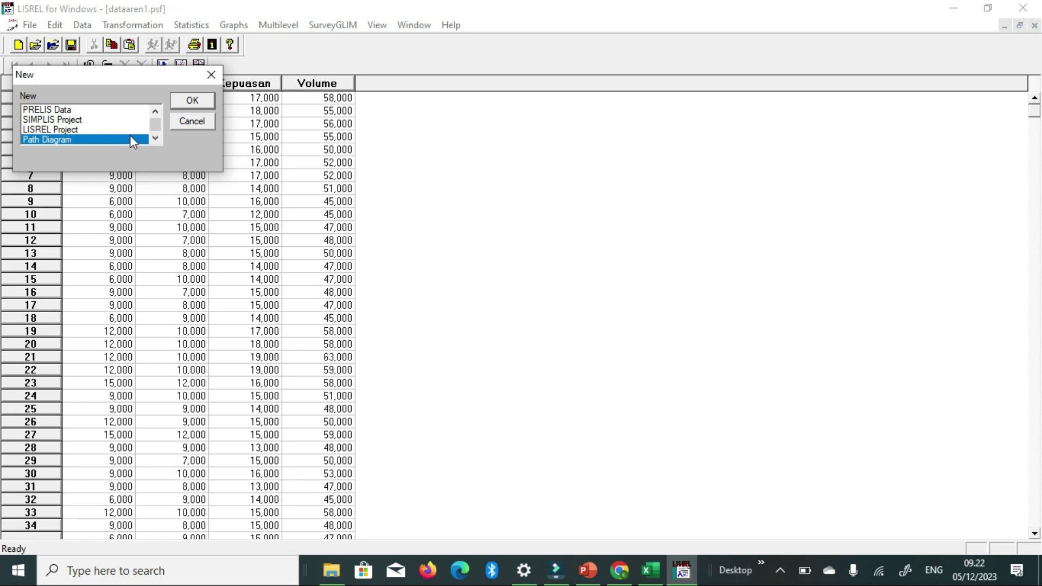
pyautogui.click(187, 100)
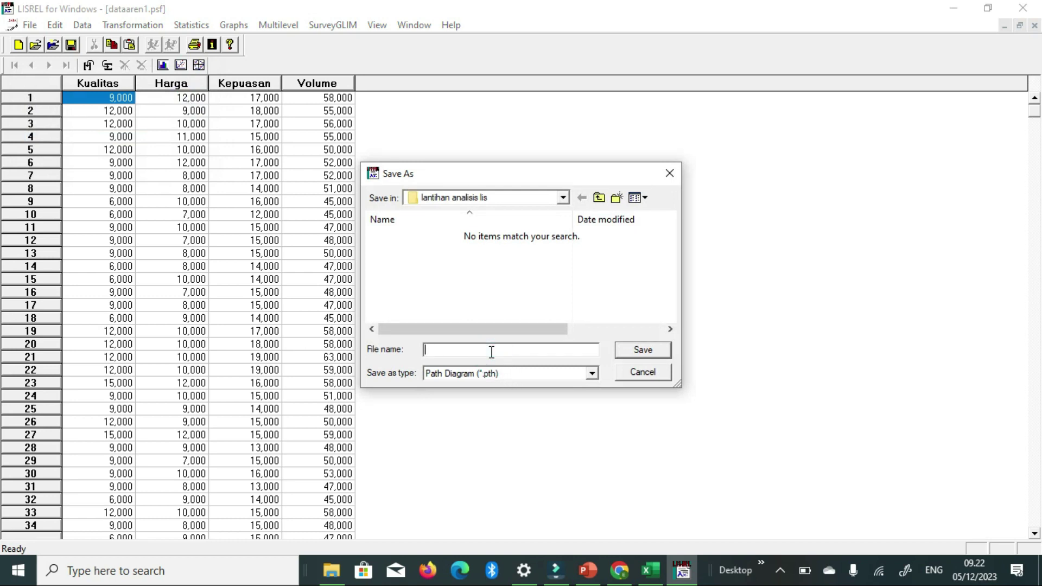
pyautogui.write('data')
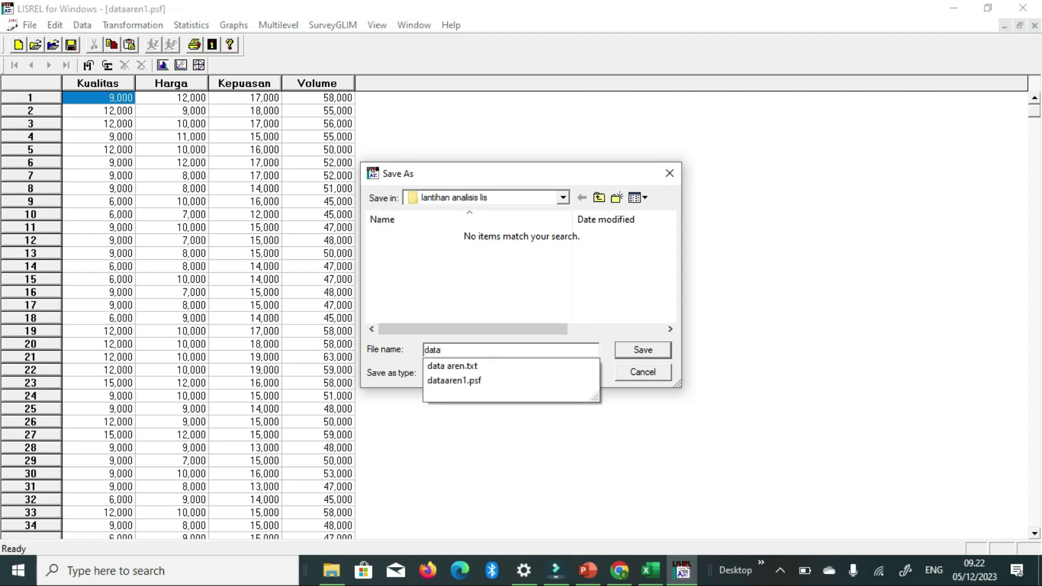
pyautogui.write('a')
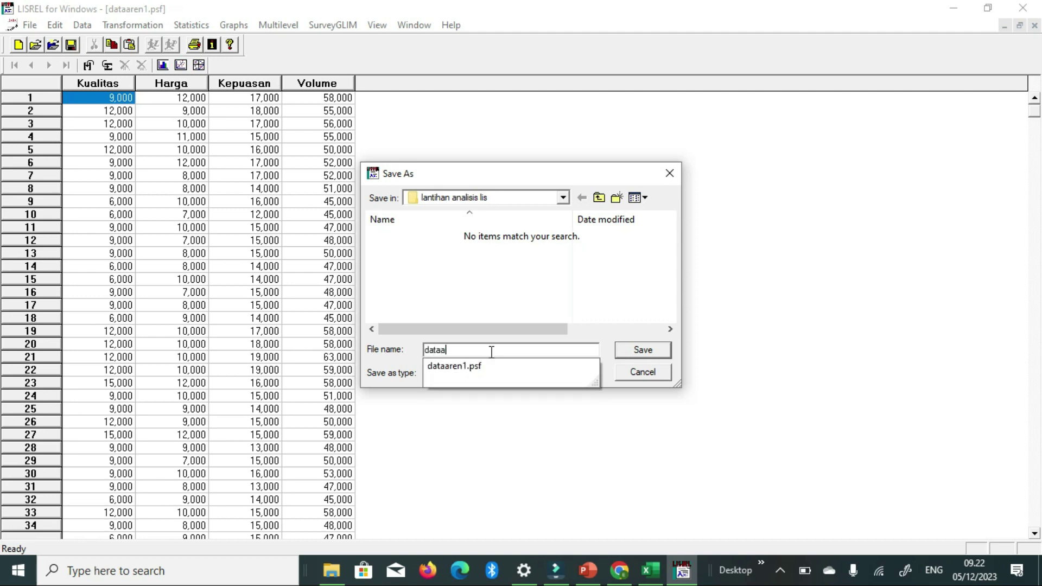
pyautogui.write('ren2')
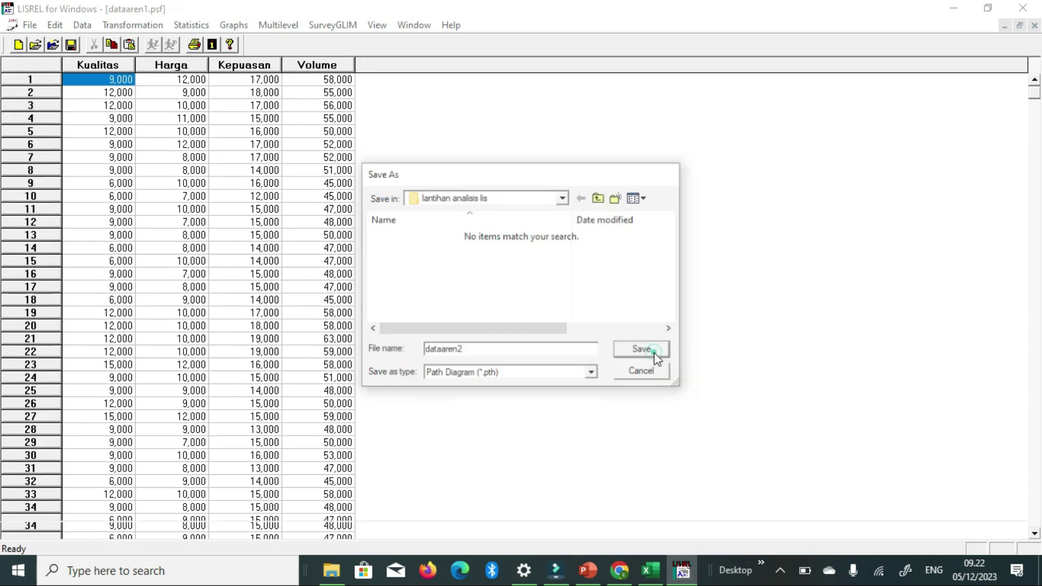
pyautogui.click(654, 353)
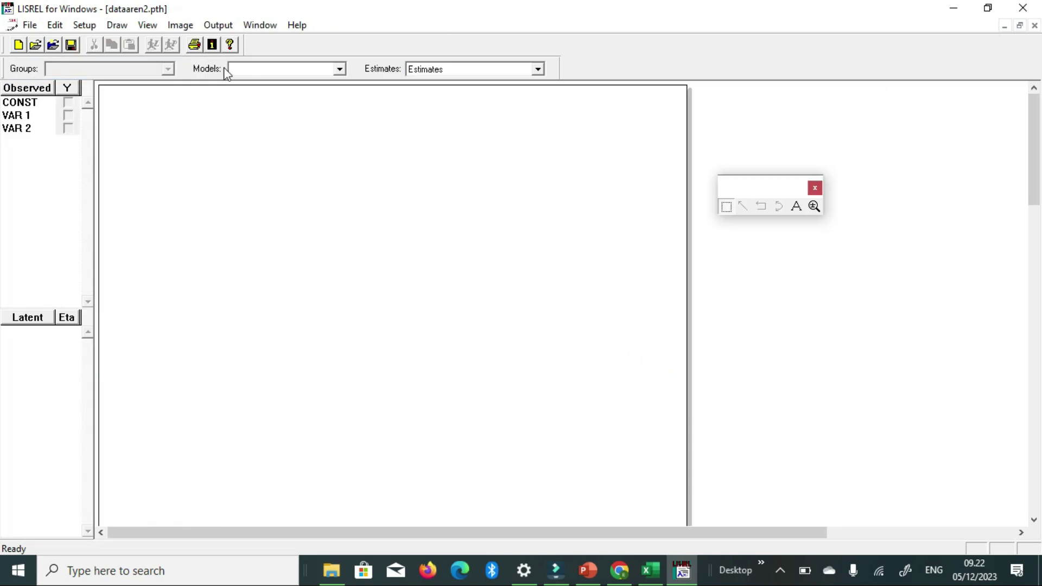
# Read the observed variable labels for the path diagram from the PRELIS System File "dataaren1.psf".
pyautogui.click(84, 25)
pyautogui.click(107, 76)
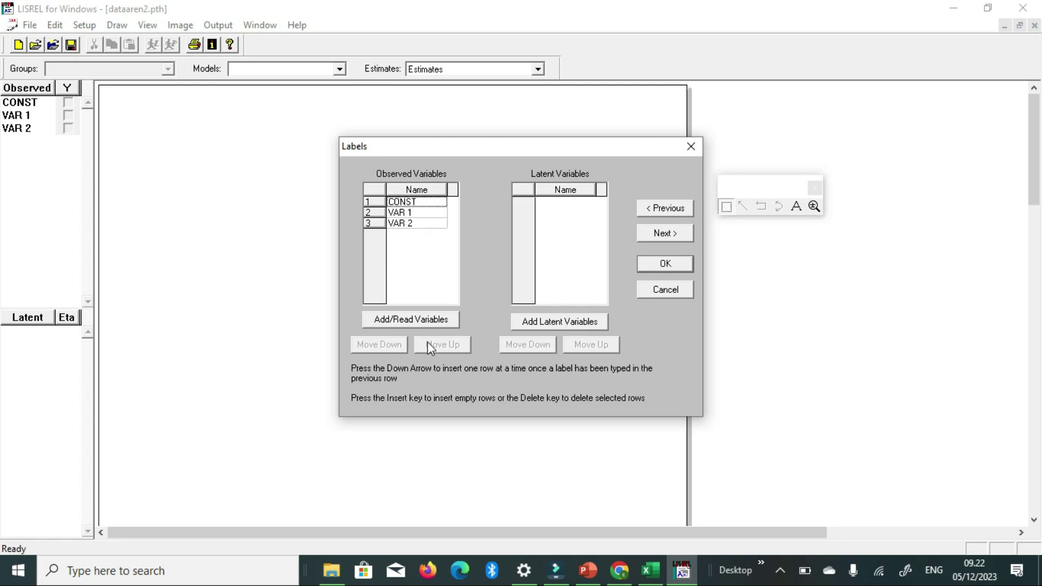
pyautogui.click(423, 320)
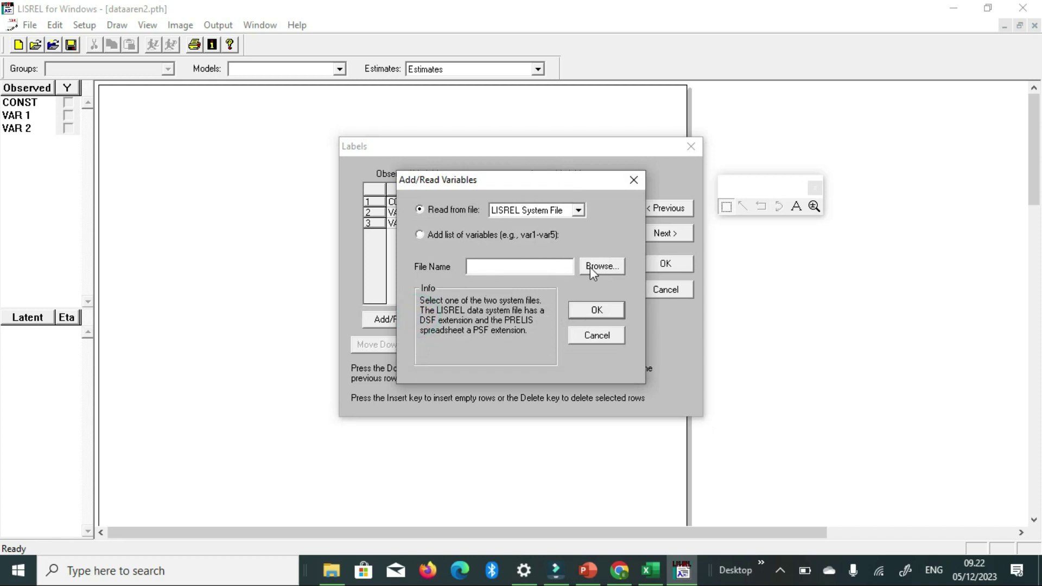
pyautogui.click(579, 212)
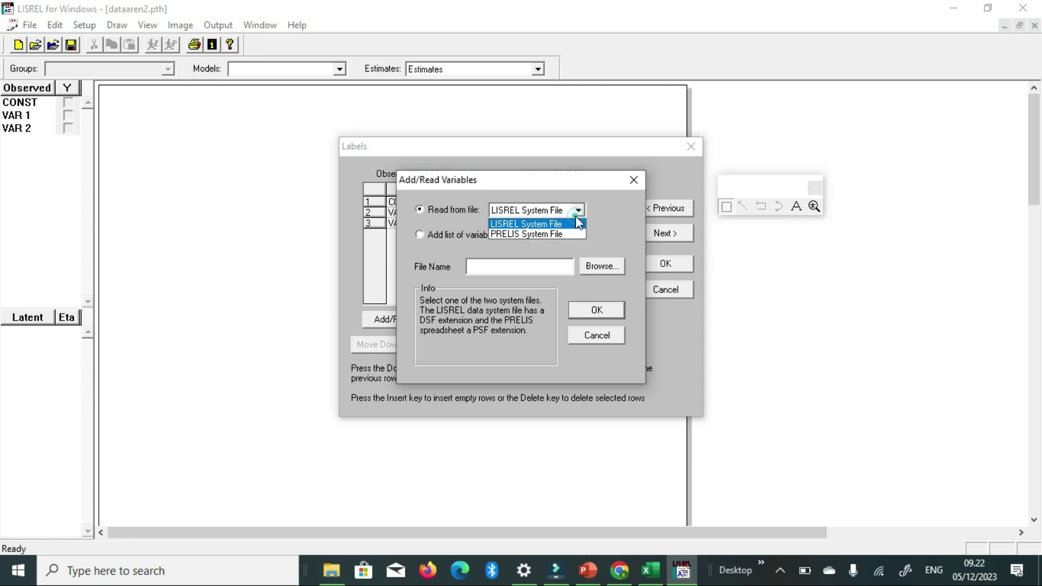
pyautogui.click(549, 234)
pyautogui.click(597, 264)
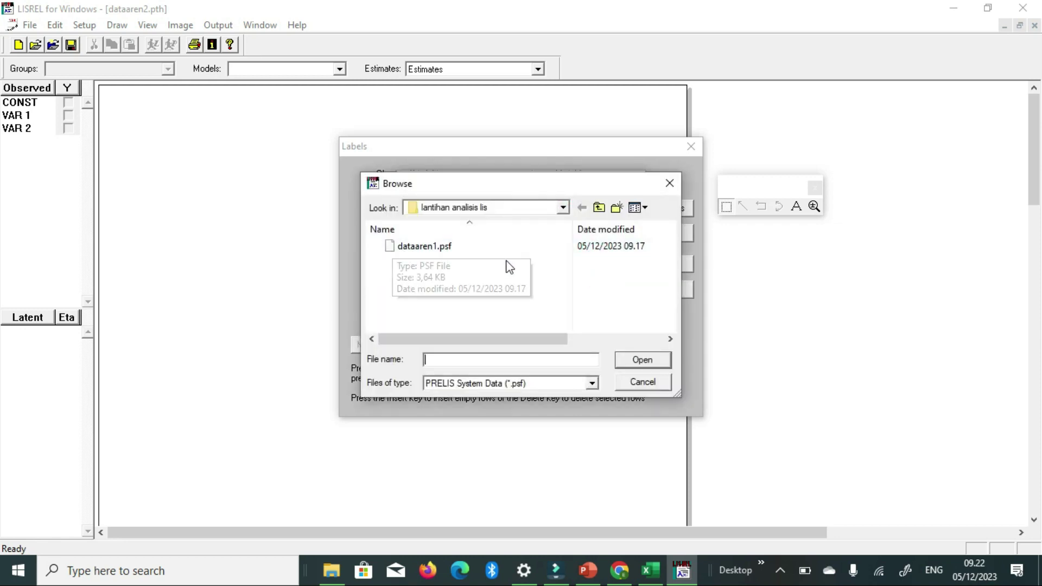
pyautogui.click(427, 247)
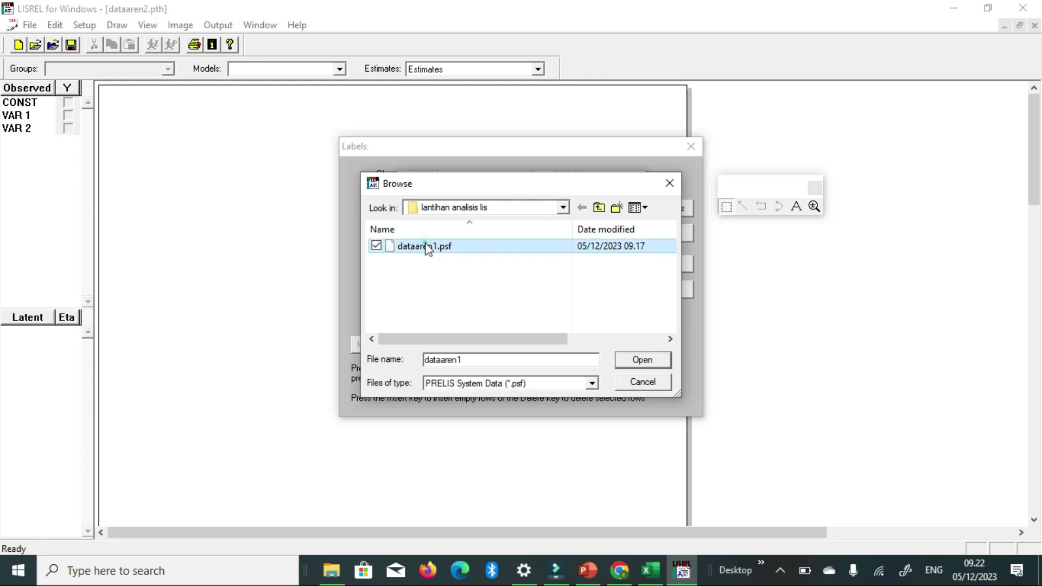
pyautogui.click(658, 364)
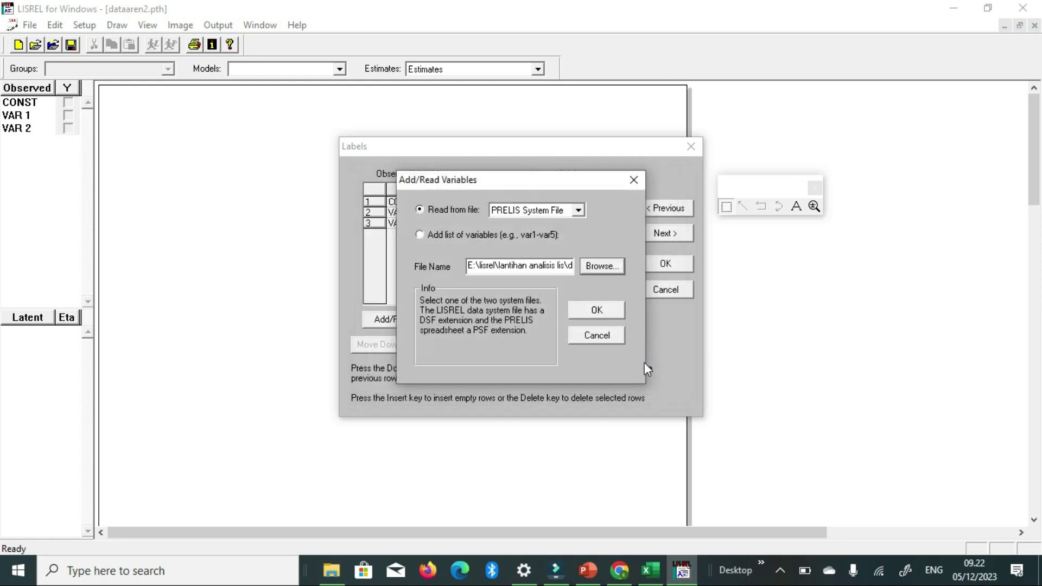
pyautogui.click(597, 312)
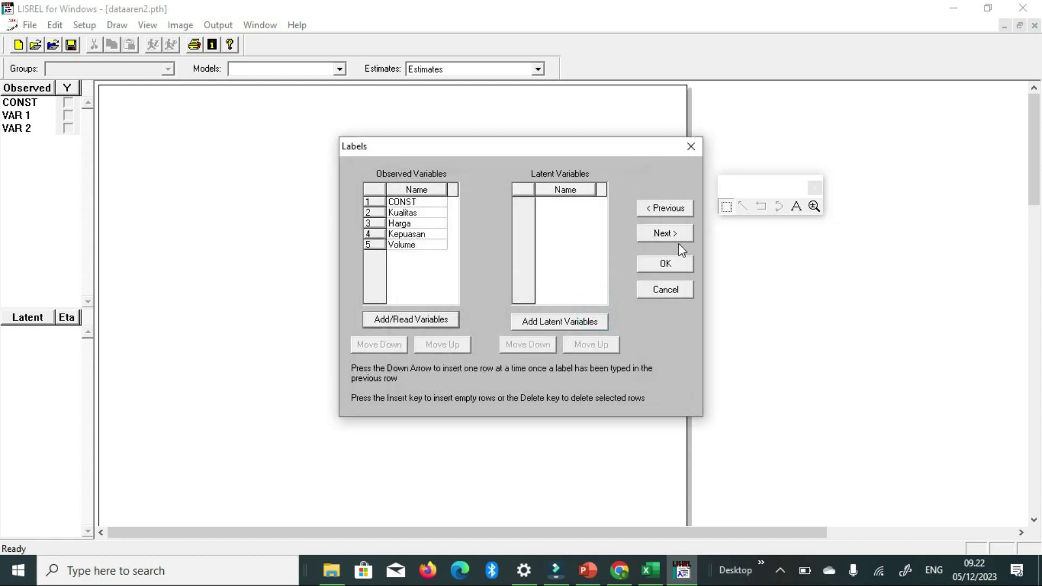
# Check the last respondent number in the Excel sheet "analisis jalur1 (2)" and set the LISREL data's number of observations to 79.
pyautogui.click(661, 235)
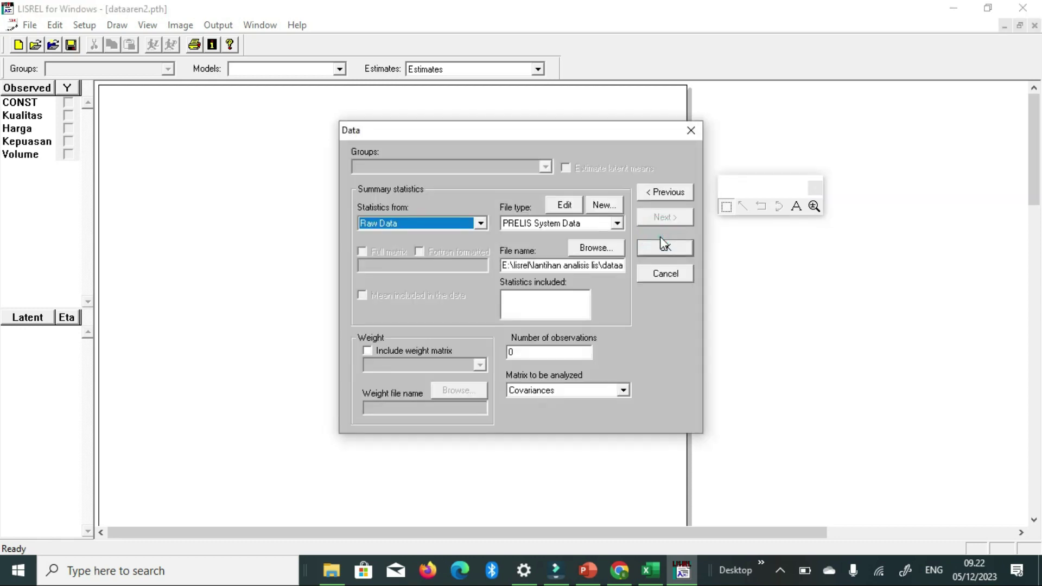
pyautogui.click(545, 351)
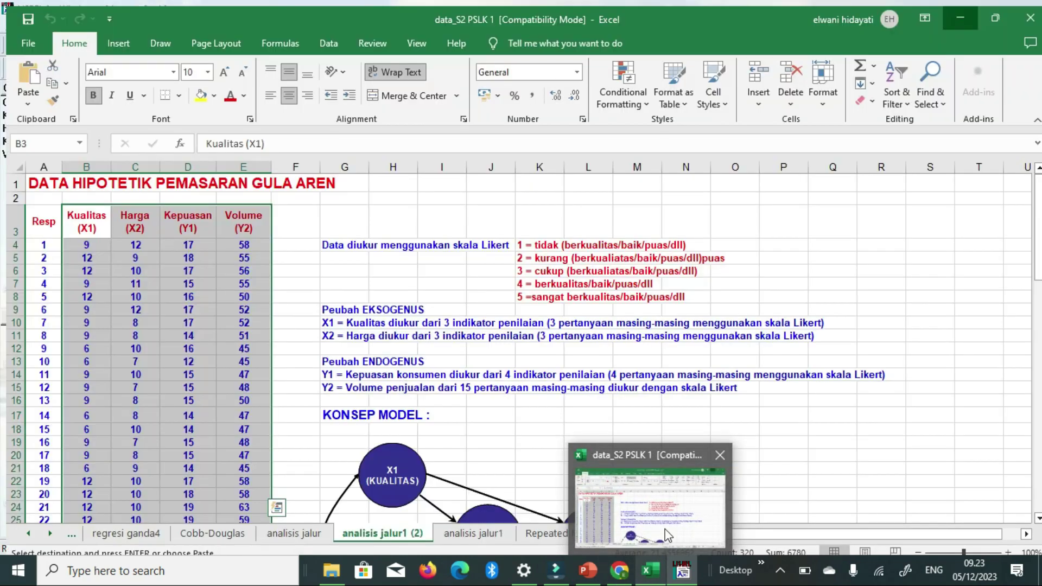
pyautogui.click(668, 537)
pyautogui.scroll(-14, 84, 434)
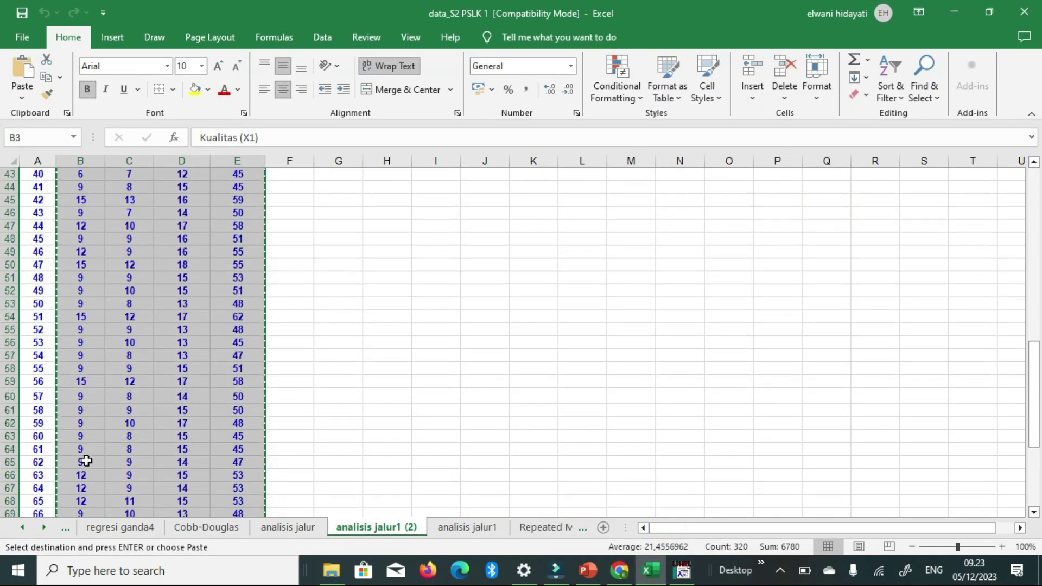
pyautogui.scroll(-9, 90, 461)
pyautogui.scroll(2, 93, 463)
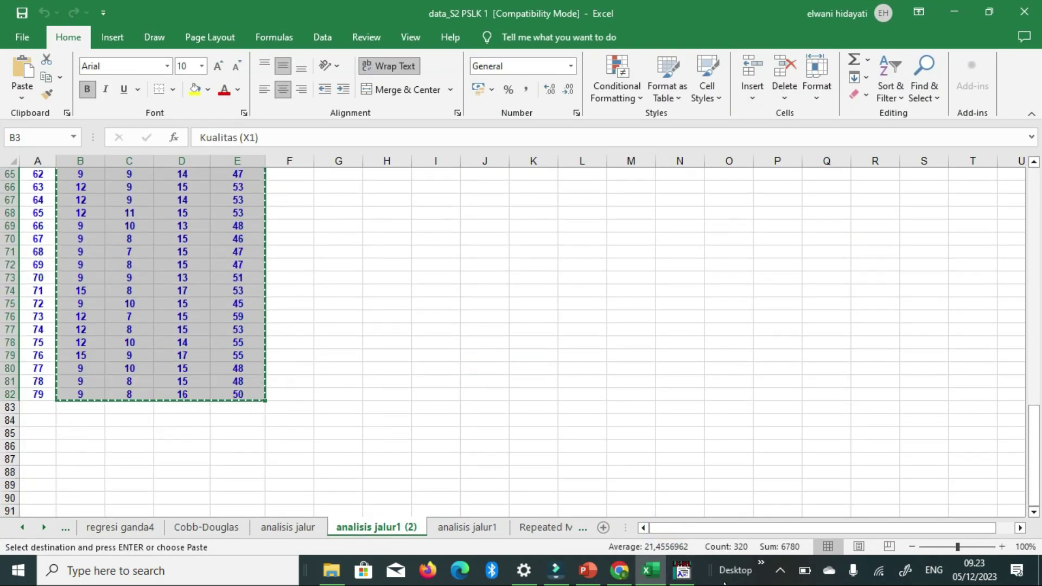
pyautogui.click(691, 525)
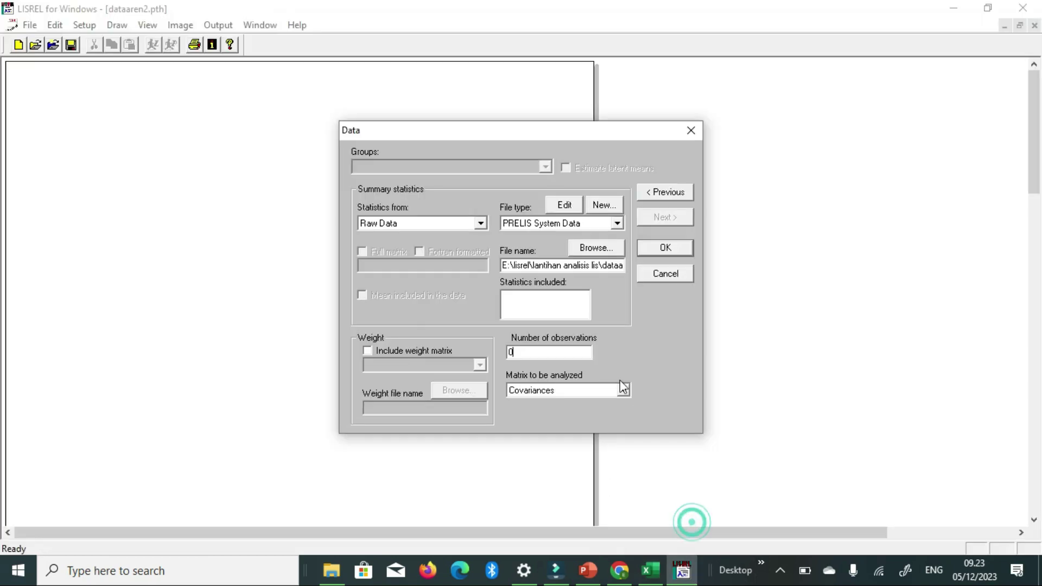
pyautogui.doubleClick(552, 352)
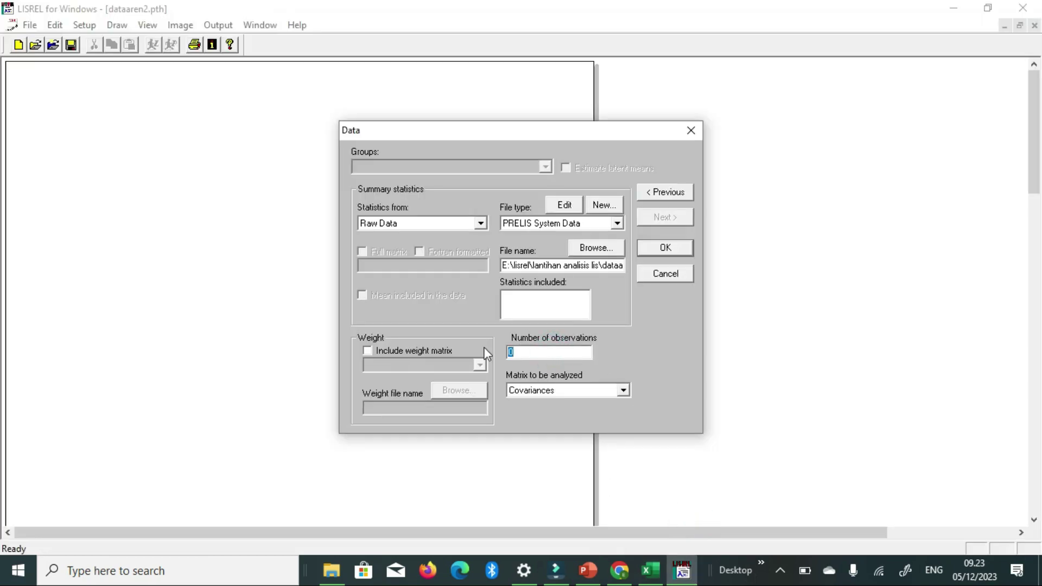
pyautogui.write('79')
pyautogui.click(673, 247)
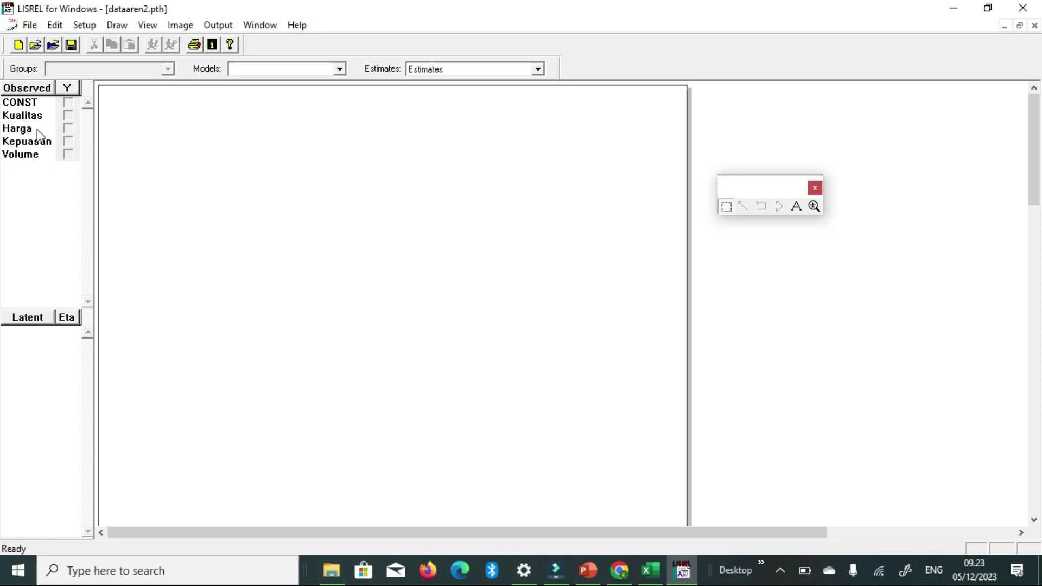
# Mark Kepuasan and Volume as Y variables and place them side by side on the diagram, with Kualitas above Harga to their left.
pyautogui.click(68, 141)
pyautogui.click(69, 154)
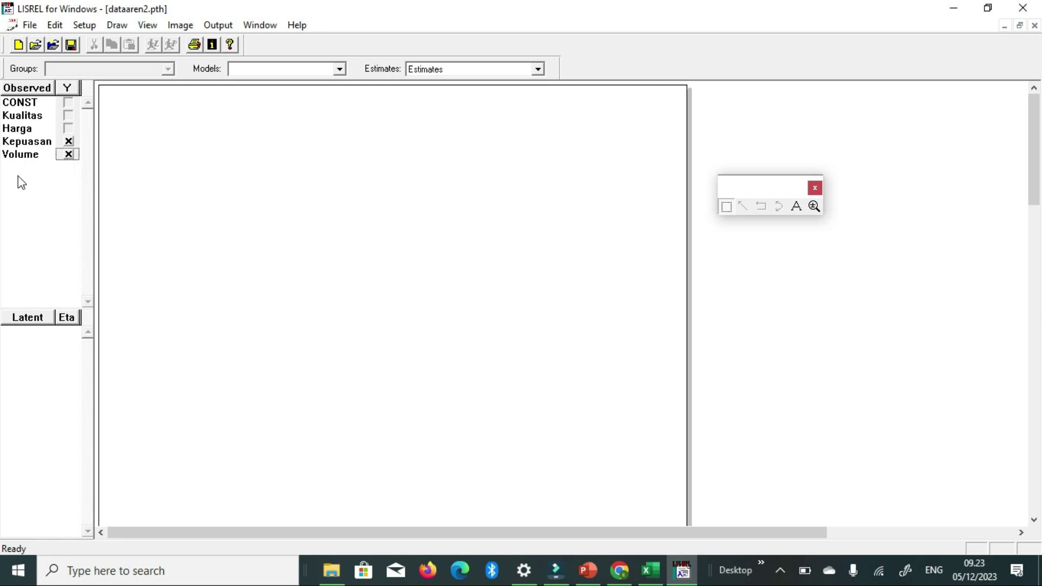
pyautogui.moveTo(24, 162); pyautogui.dragTo(543, 263)
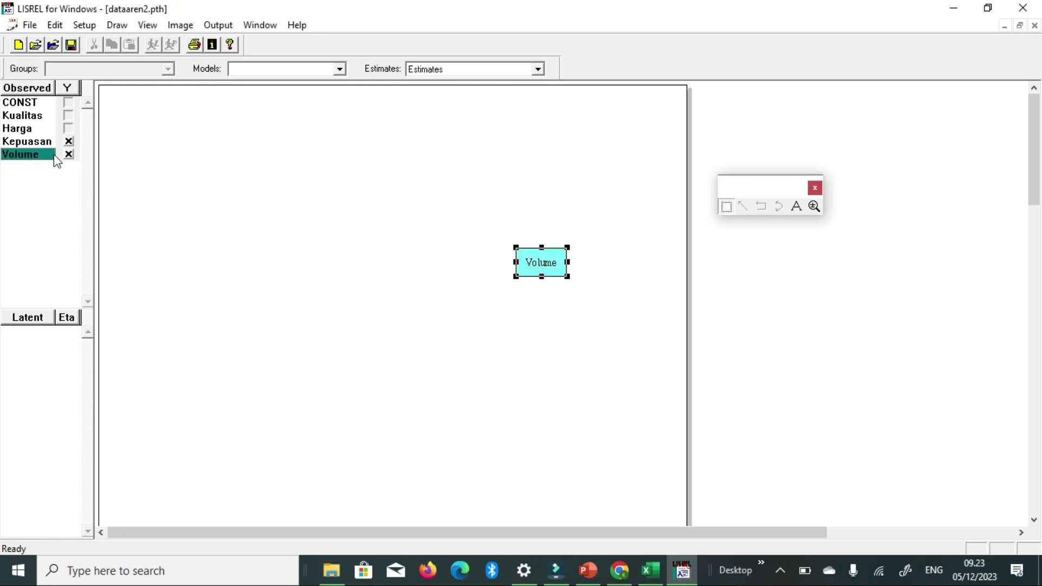
pyautogui.click(30, 142)
pyautogui.moveTo(30, 142); pyautogui.dragTo(429, 266)
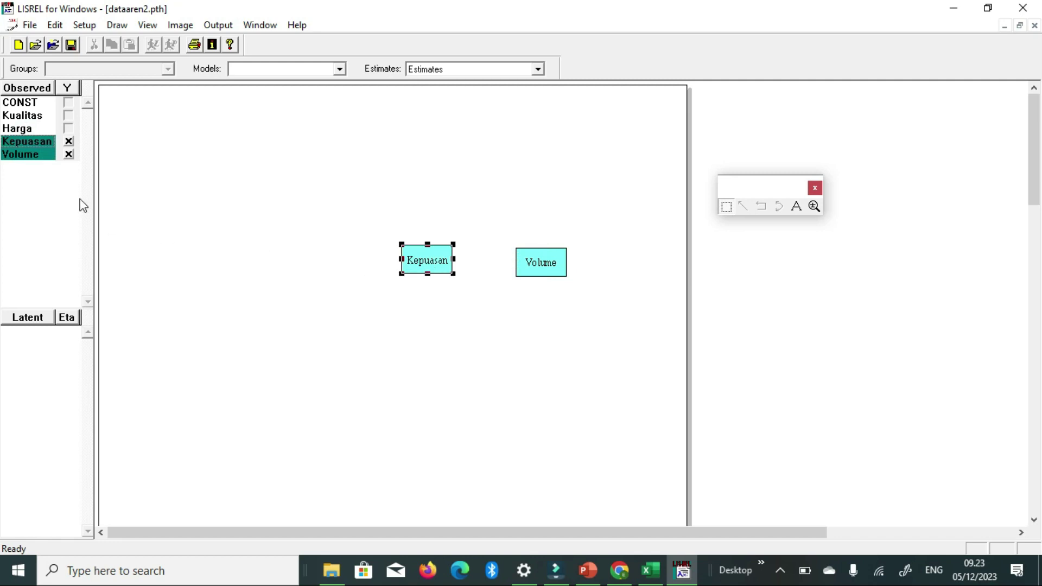
pyautogui.click(24, 116)
pyautogui.moveTo(25, 116); pyautogui.dragTo(271, 212)
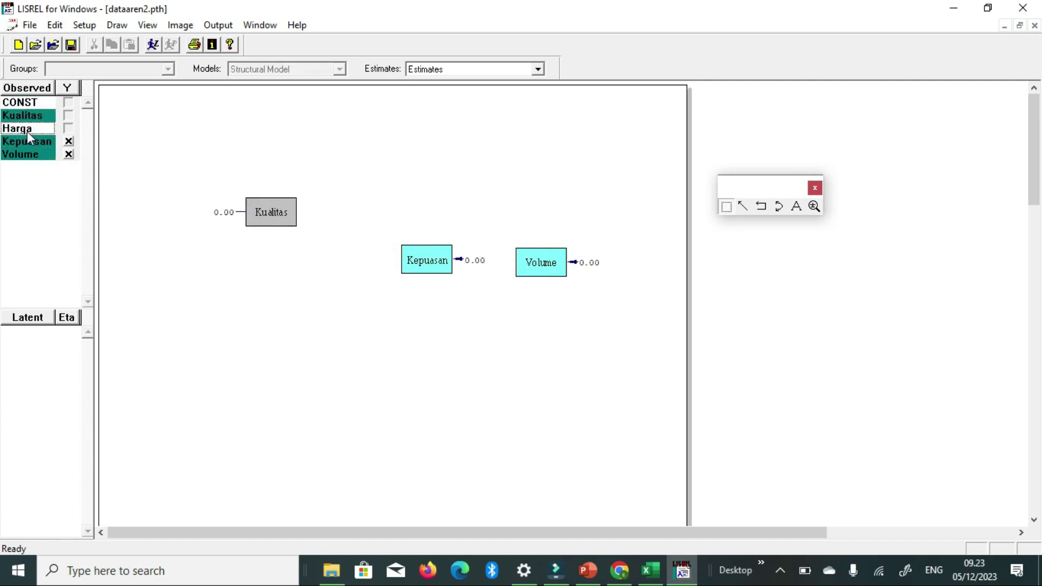
pyautogui.moveTo(25, 129); pyautogui.dragTo(253, 314)
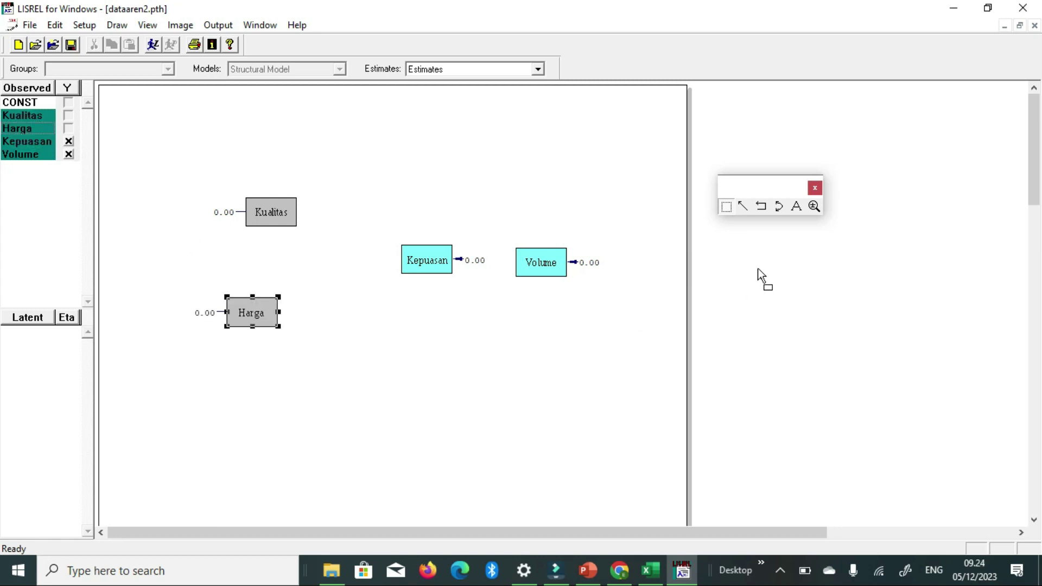
pyautogui.moveTo(257, 311)
pyautogui.mouseDown()
pyautogui.moveTo(279, 317)
pyautogui.moveTo(265, 311)
pyautogui.mouseUp()
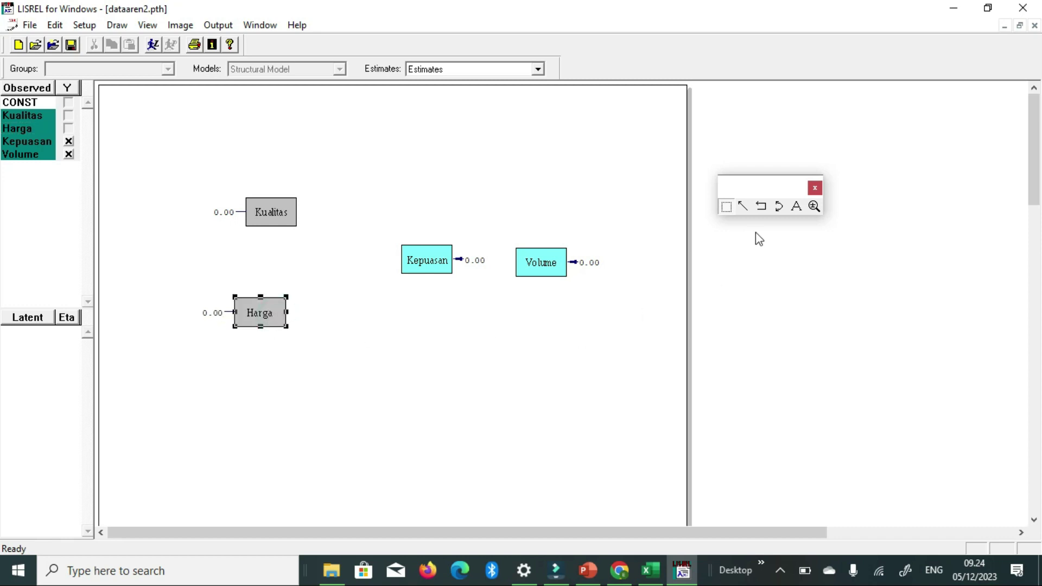
# Draw one-way paths from Kualitas and Harga to both Kepuasan and Volume, and from Kepuasan to Volume.
pyautogui.click(743, 206)
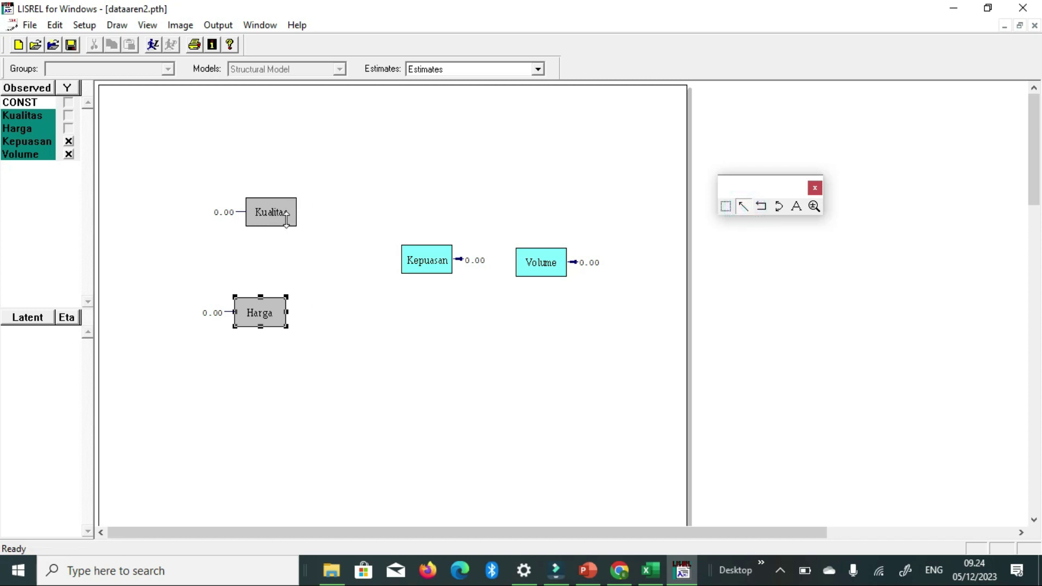
pyautogui.moveTo(287, 212); pyautogui.dragTo(422, 252)
pyautogui.moveTo(263, 305); pyautogui.dragTo(434, 266)
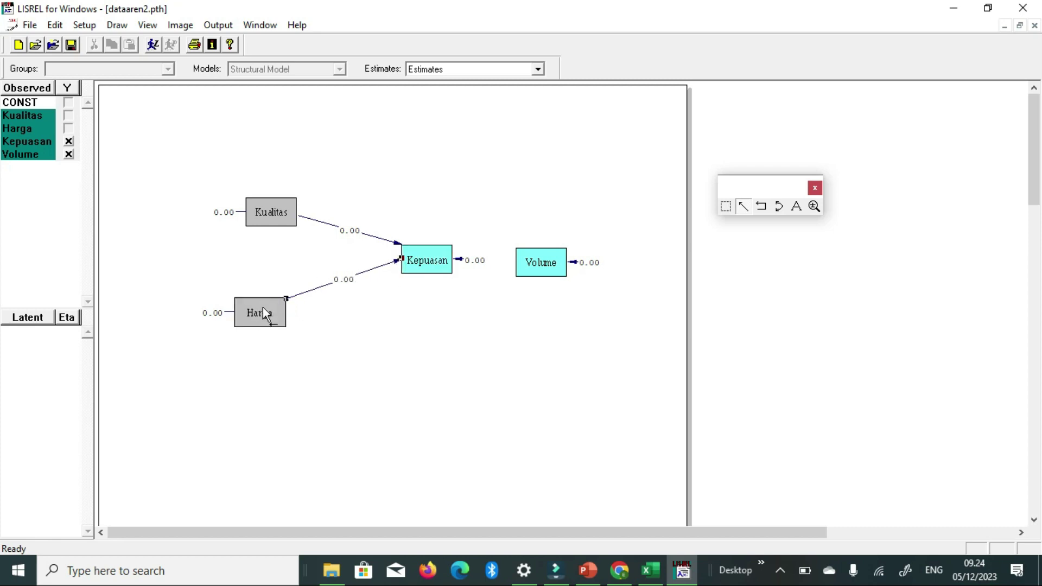
pyautogui.moveTo(432, 257); pyautogui.dragTo(543, 262)
pyautogui.moveTo(273, 209); pyautogui.dragTo(532, 257)
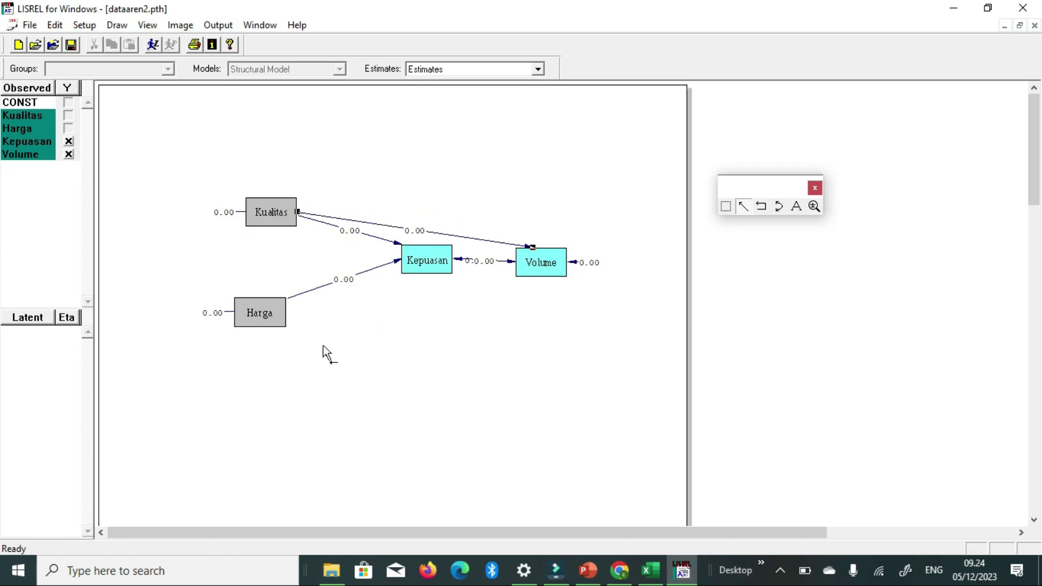
pyautogui.moveTo(269, 306); pyautogui.dragTo(537, 269)
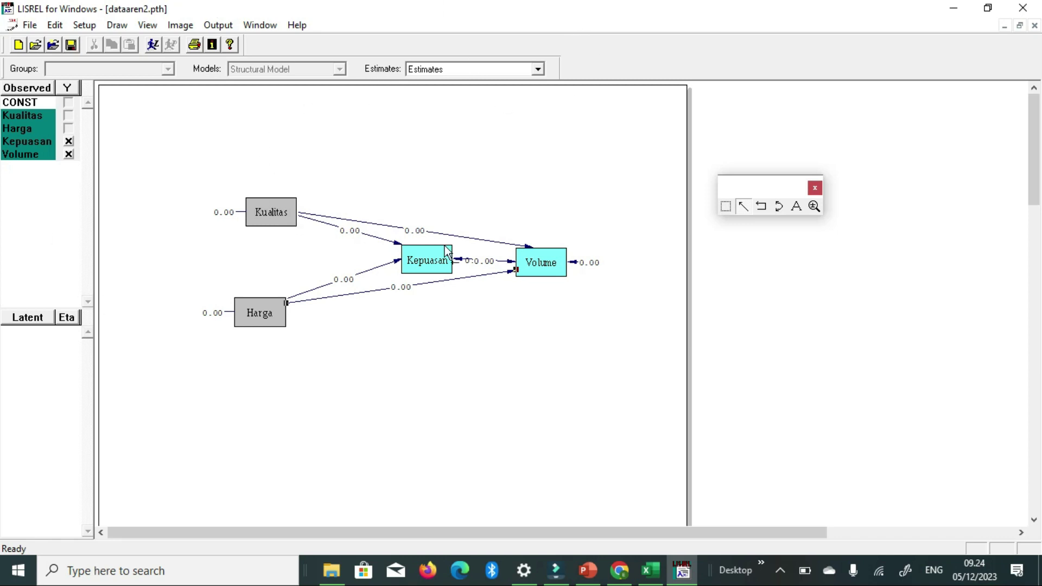
# Generate the model syntax from the path diagram and run it to estimate the model.
pyautogui.click(153, 46)
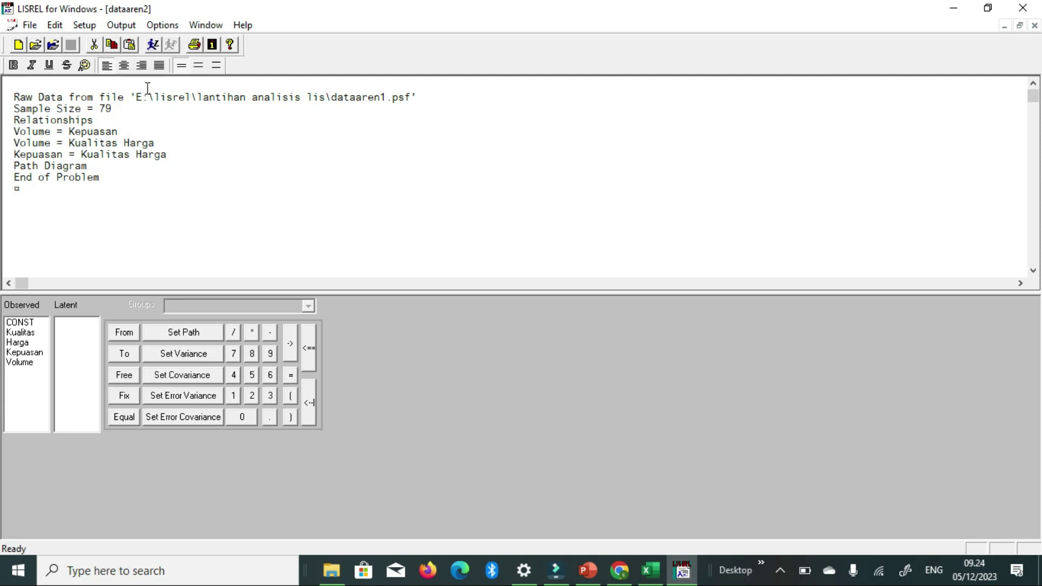
pyautogui.click(155, 44)
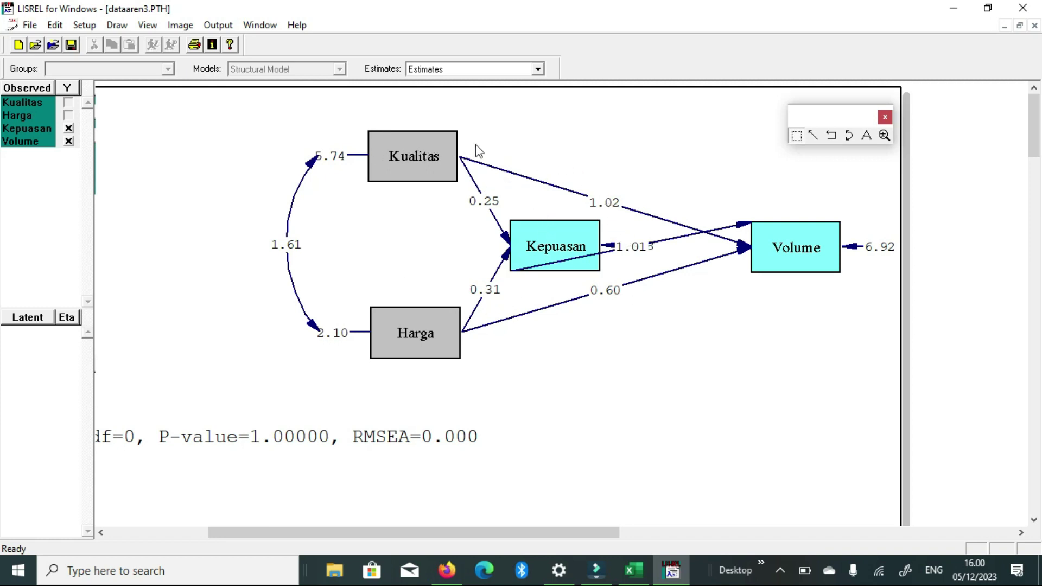
# Show the T-values on the estimated path diagram, and switch the display back to Estimates.
pyautogui.click(538, 69)
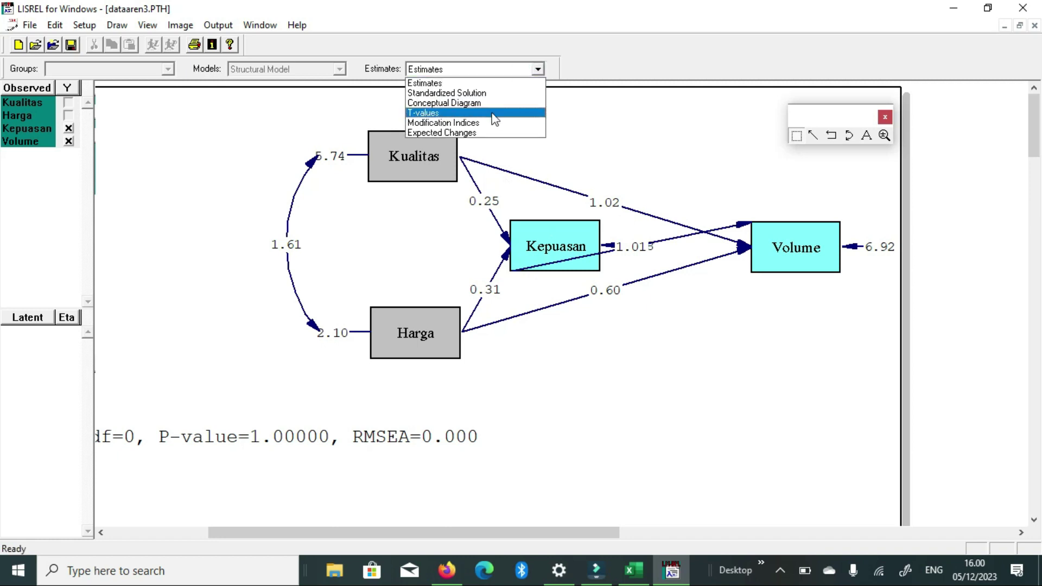
pyautogui.click(495, 114)
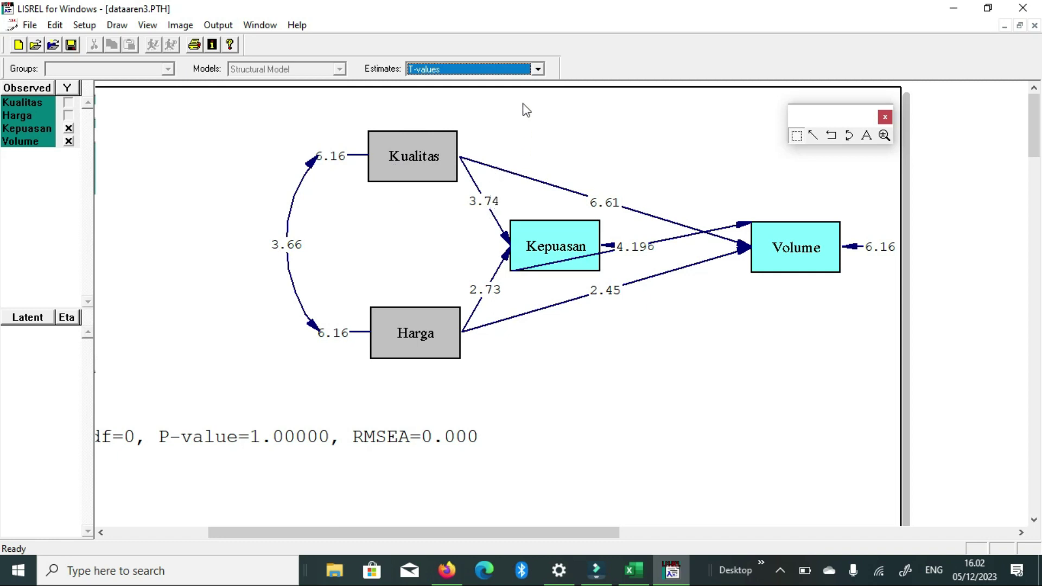
pyautogui.click(537, 69)
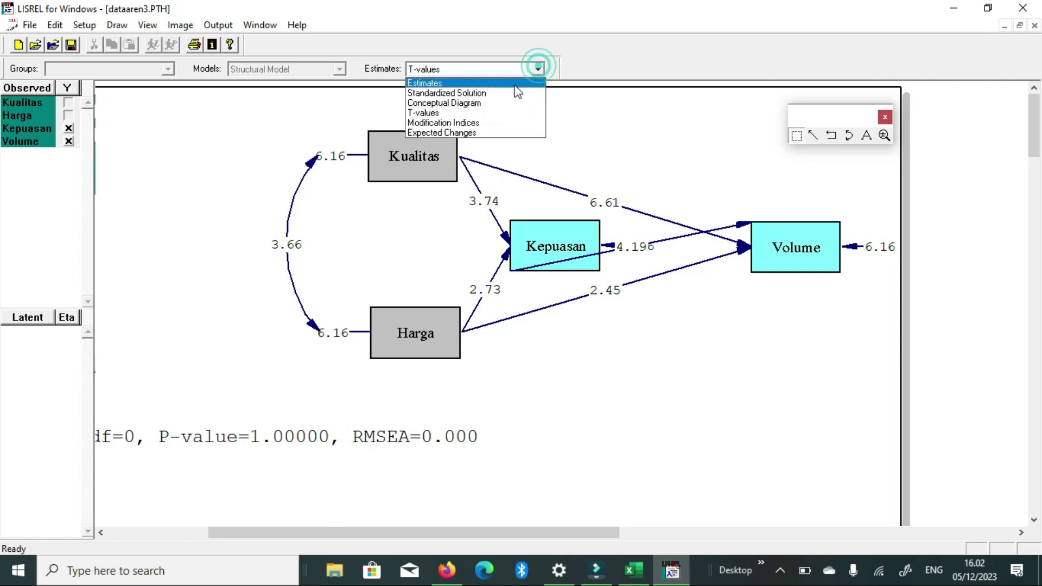
pyautogui.click(505, 86)
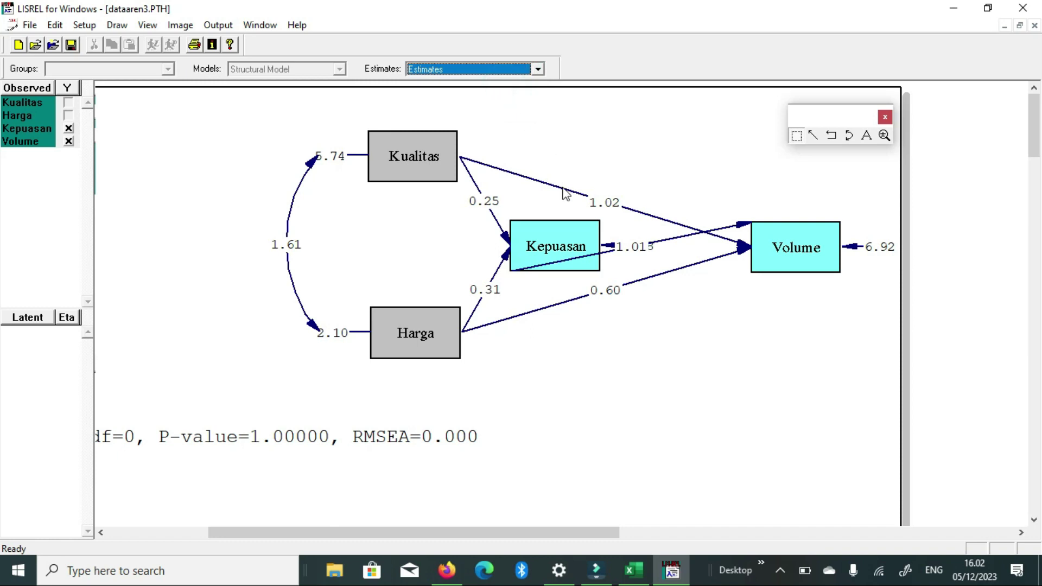